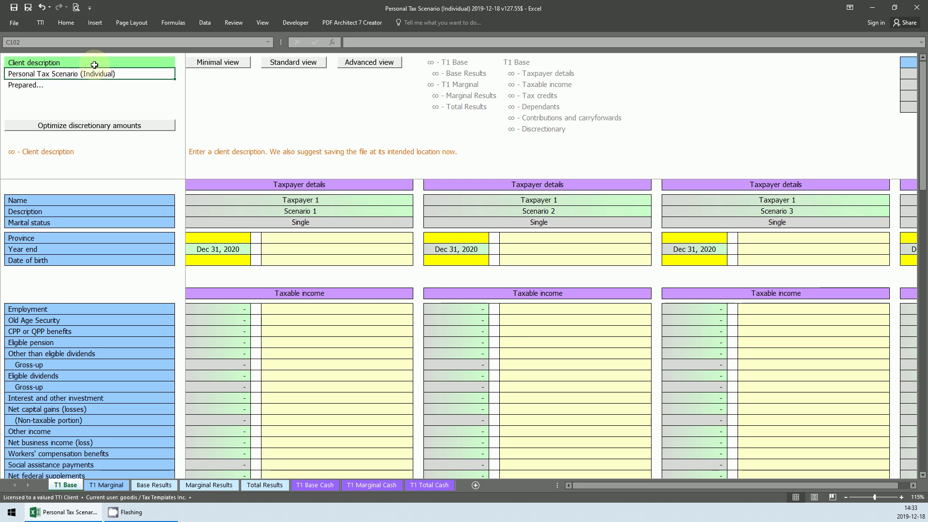
- Enter "Taxpayer 1" as the client description on the T1 Base sheet
click(94, 65)
text(Taxpayer 1)
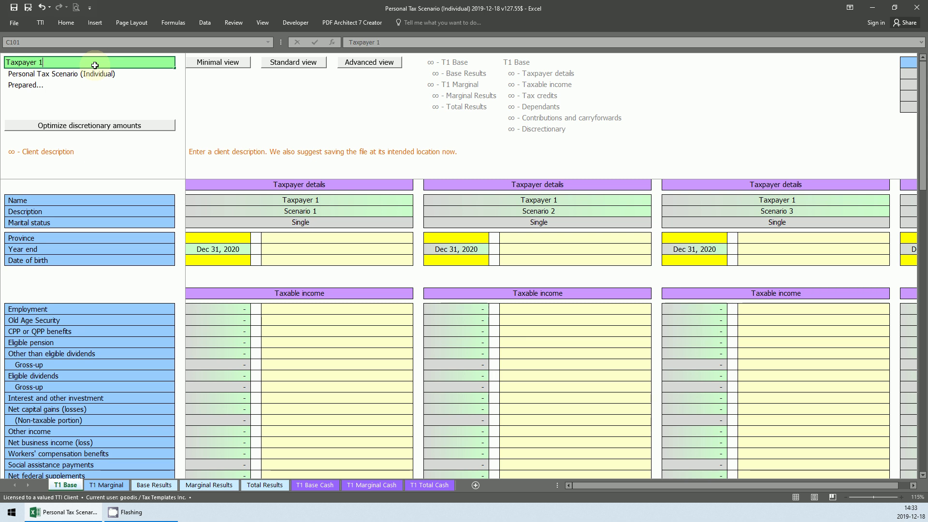
key(Return)
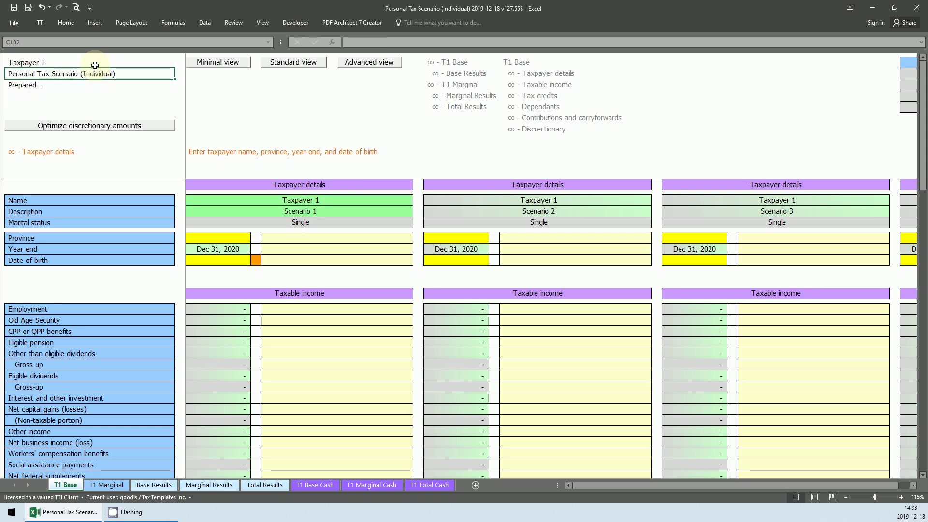
- Change the taxpayer name for Scenario 2 to "Taxpayer 2" in the Taxpayer details
drag(325, 185, 314, 261)
drag(573, 185, 565, 304)
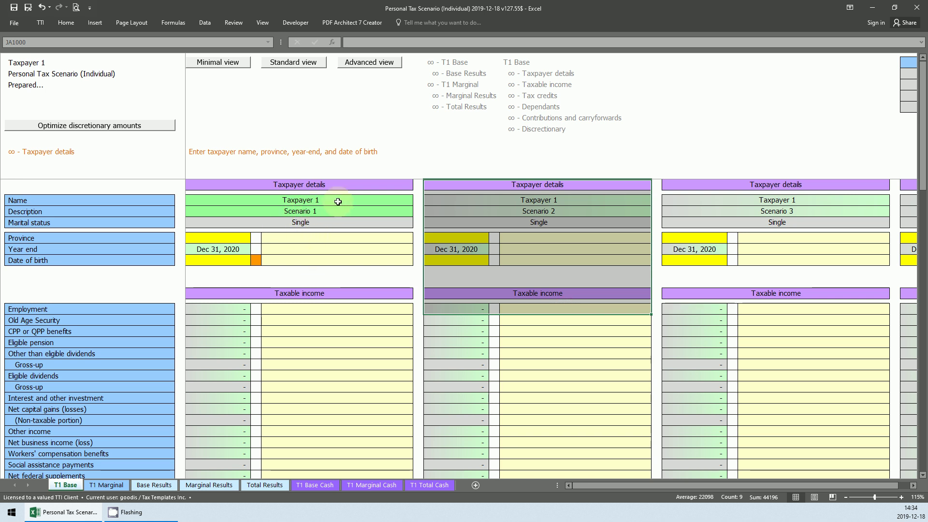
click(512, 201)
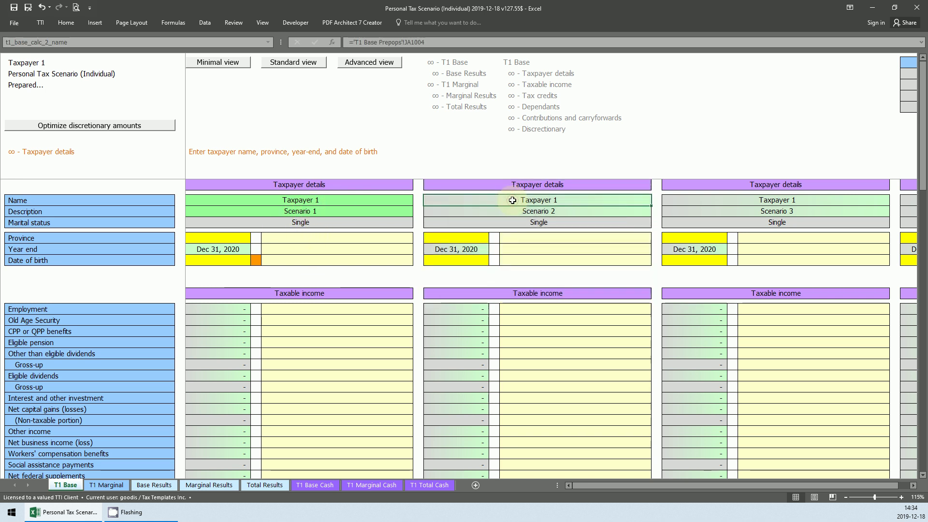
text(Taxp)
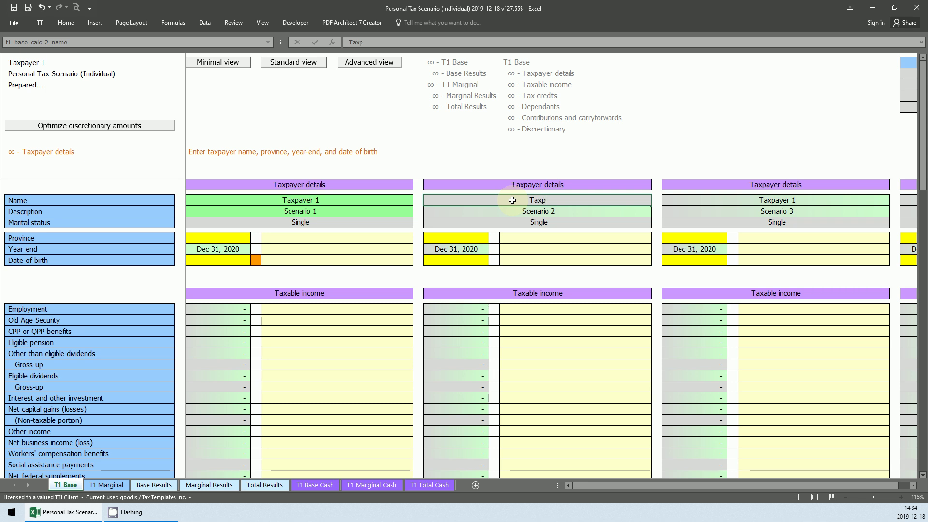
key(Return)
- Set the province for Scenario 1 to ON
click(248, 238)
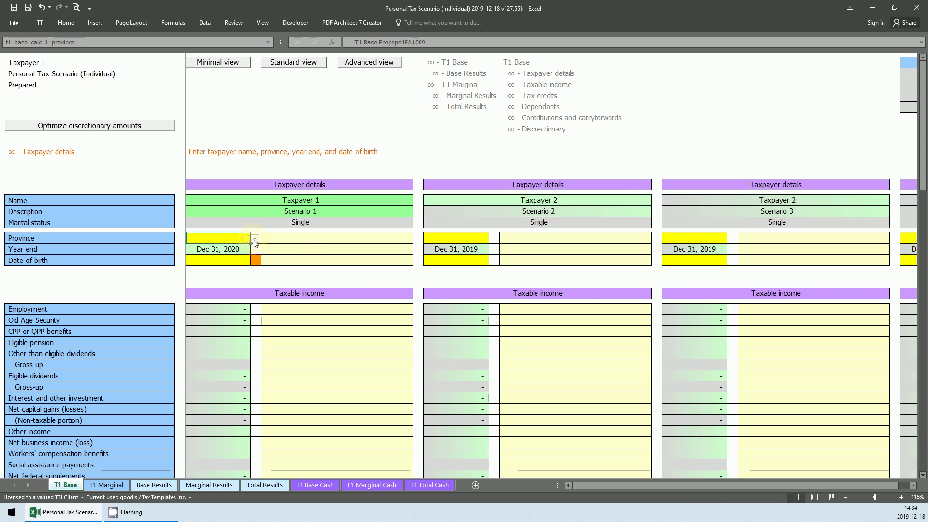
click(255, 238)
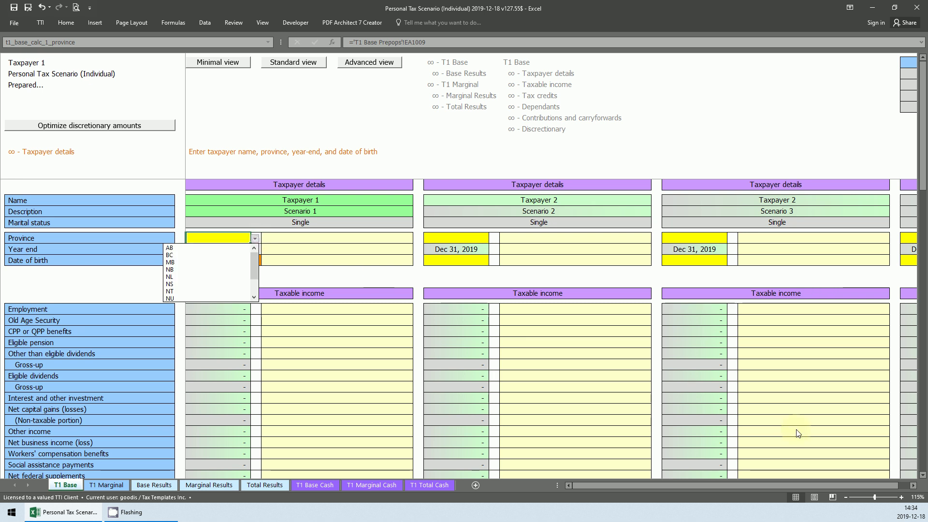
click(906, 489)
drag(897, 486, 759, 498)
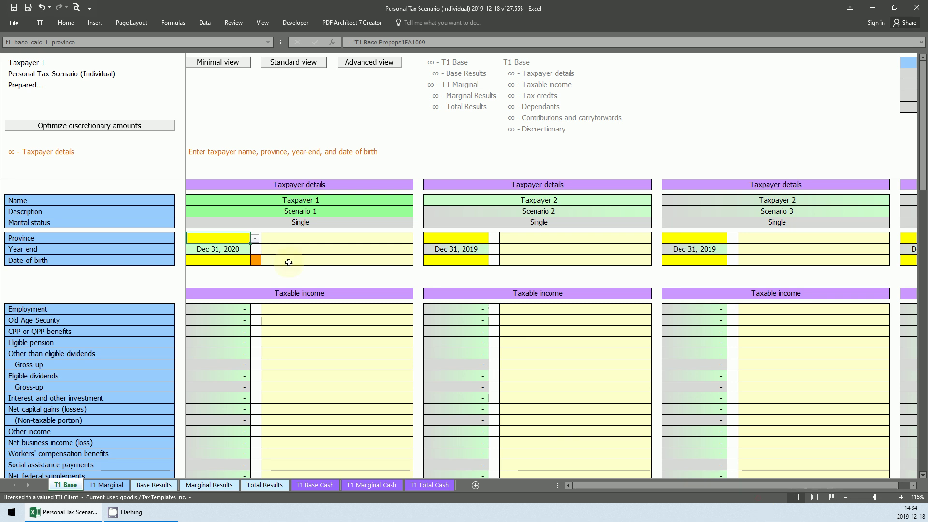
click(255, 239)
click(254, 288)
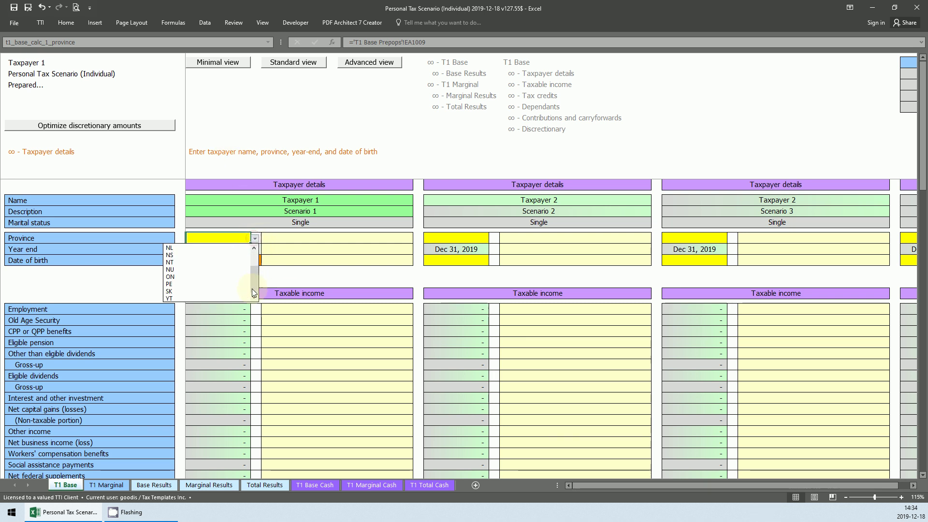
click(224, 280)
- Set the province for Scenario 2 to AB
click(427, 237)
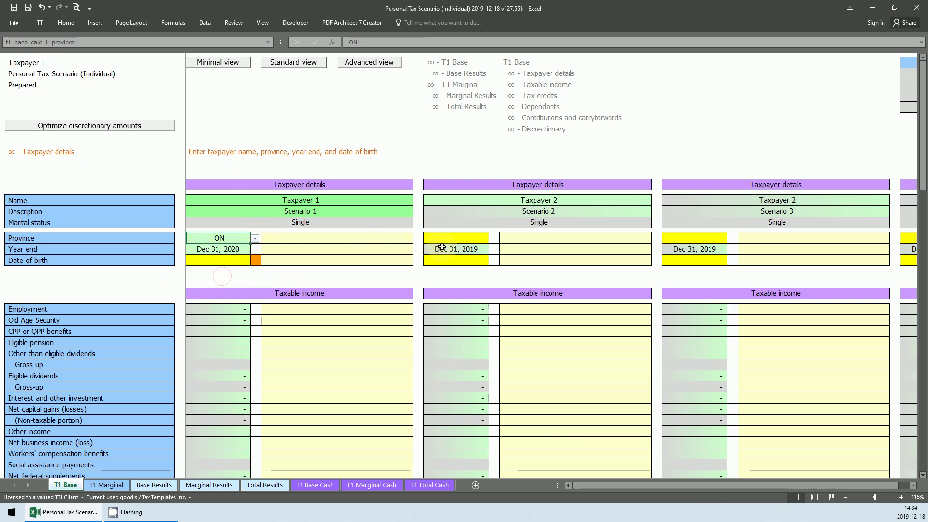
click(492, 239)
click(475, 249)
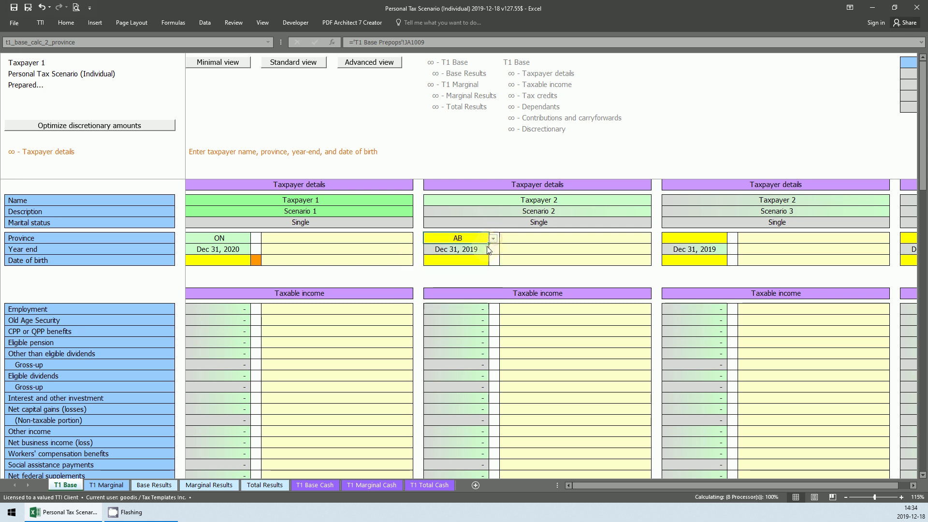
- Set the year end to Dec 31, 2021 for Scenario 2 and Dec 31, 2022 for Scenario 3
click(475, 249)
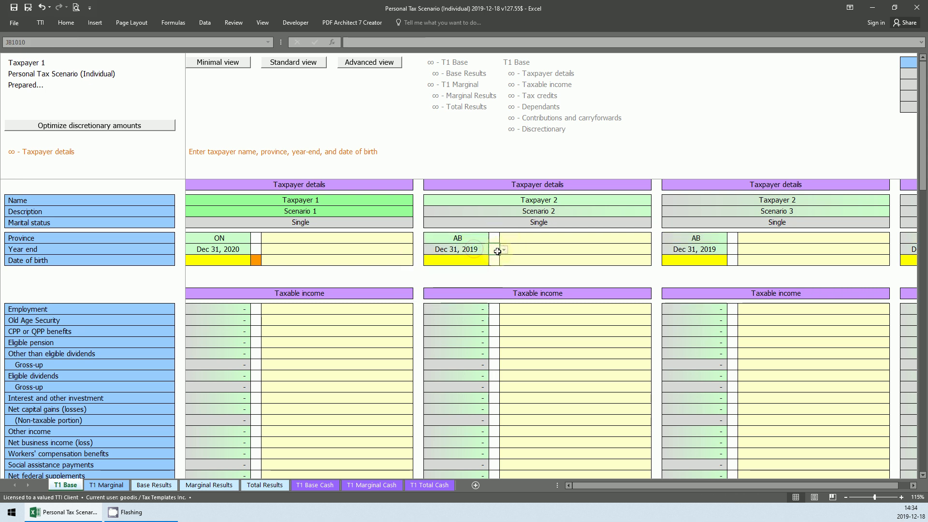
click(493, 250)
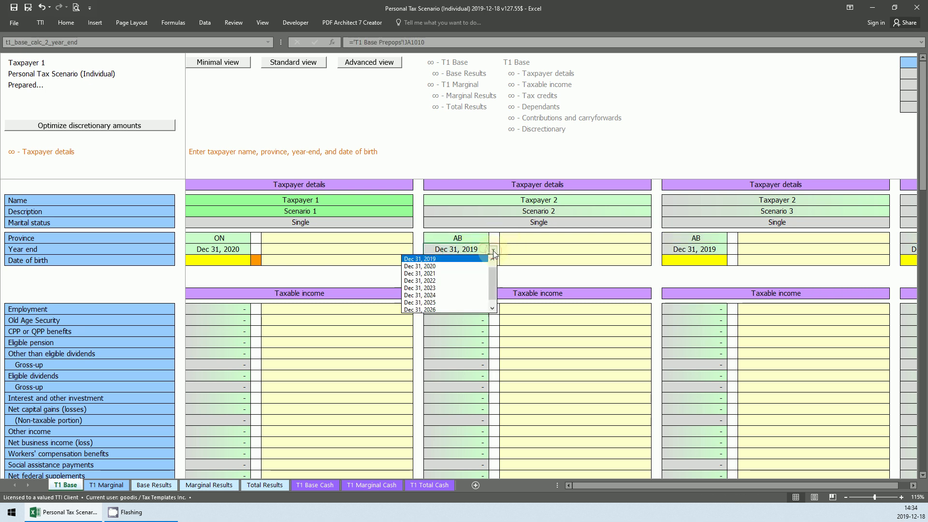
click(477, 275)
click(718, 250)
click(732, 250)
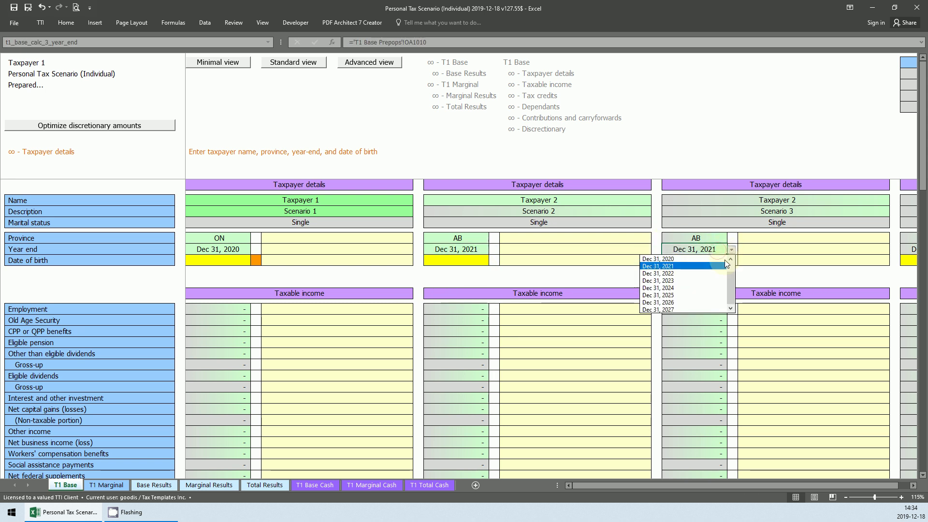
click(701, 277)
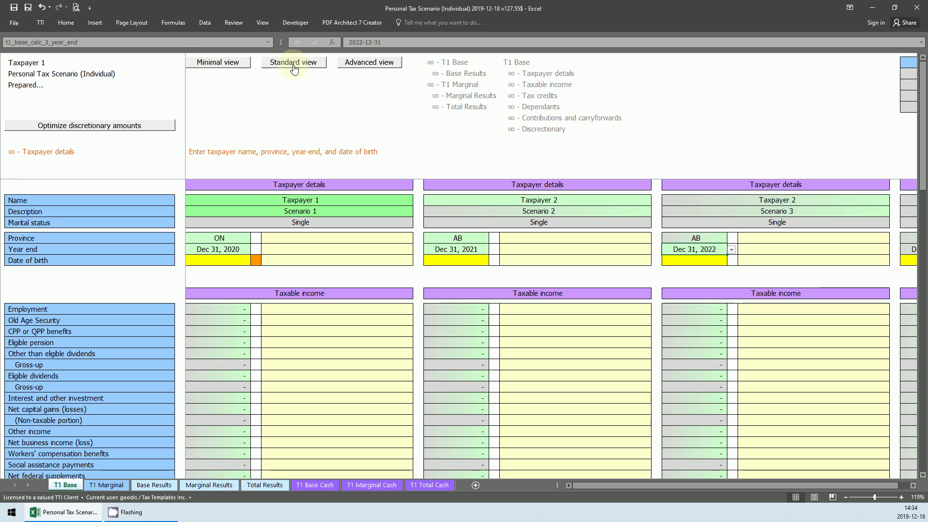
- Look at the sheet in Standard and Advanced view and return to Minimal view
click(314, 64)
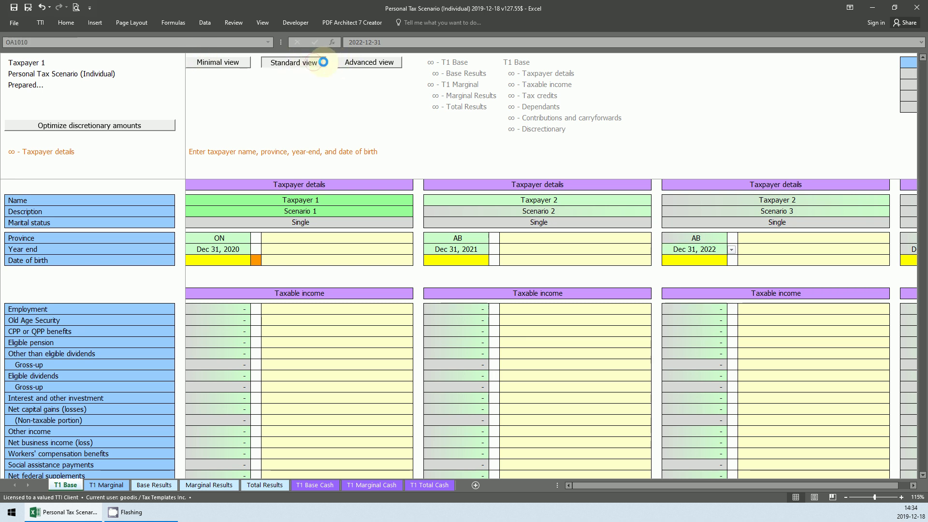
click(357, 62)
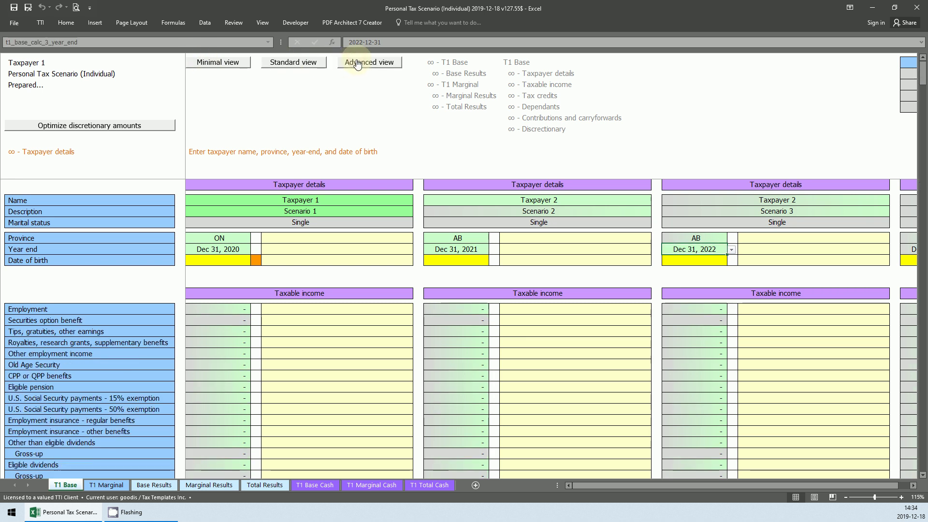
click(218, 67)
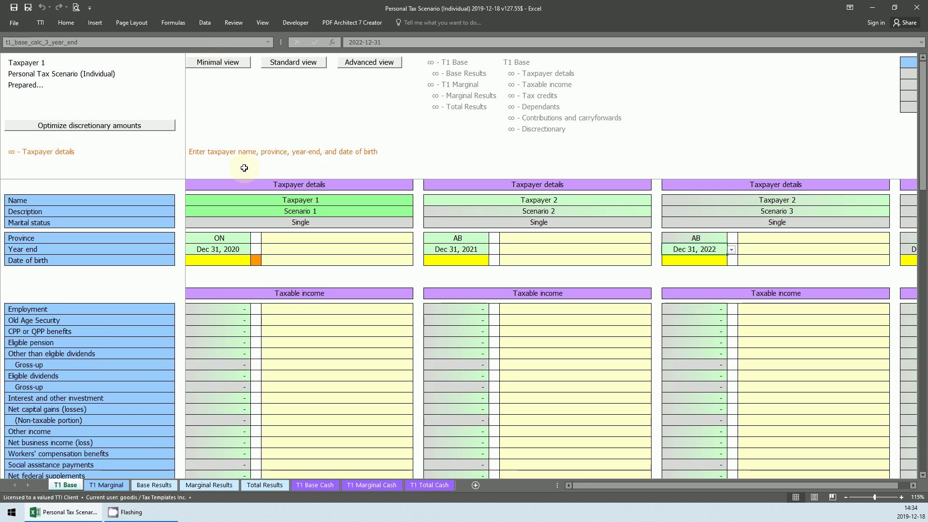
- Try the o and x marks in the cell beside Scenario 1's date of birth and clear it again
click(38, 153)
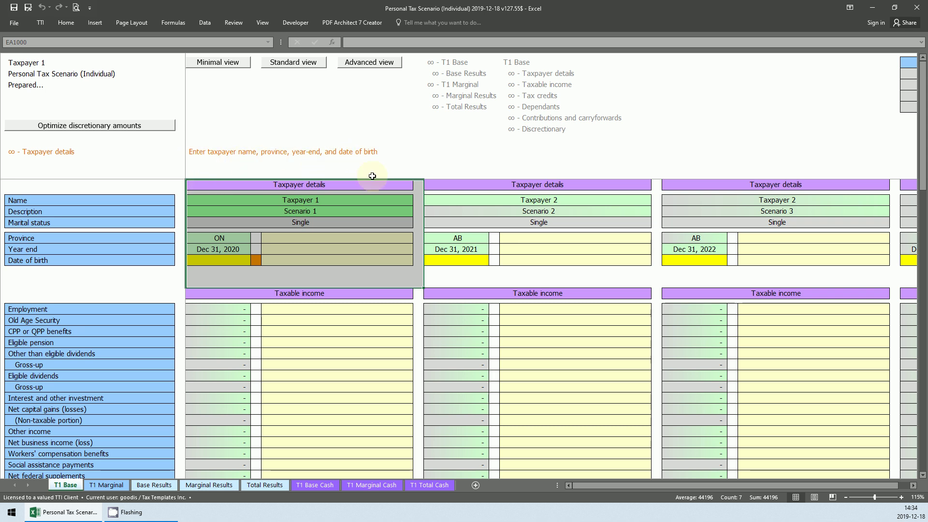
click(255, 260)
click(266, 262)
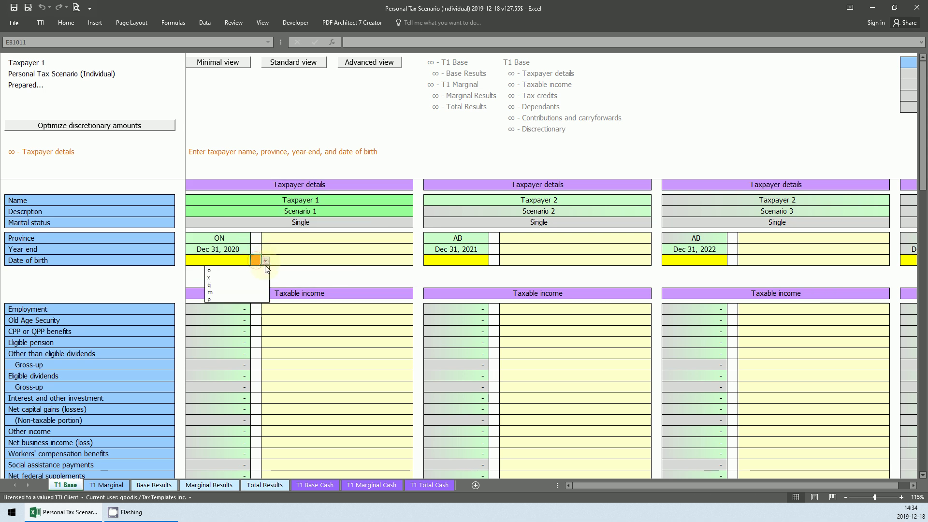
click(263, 270)
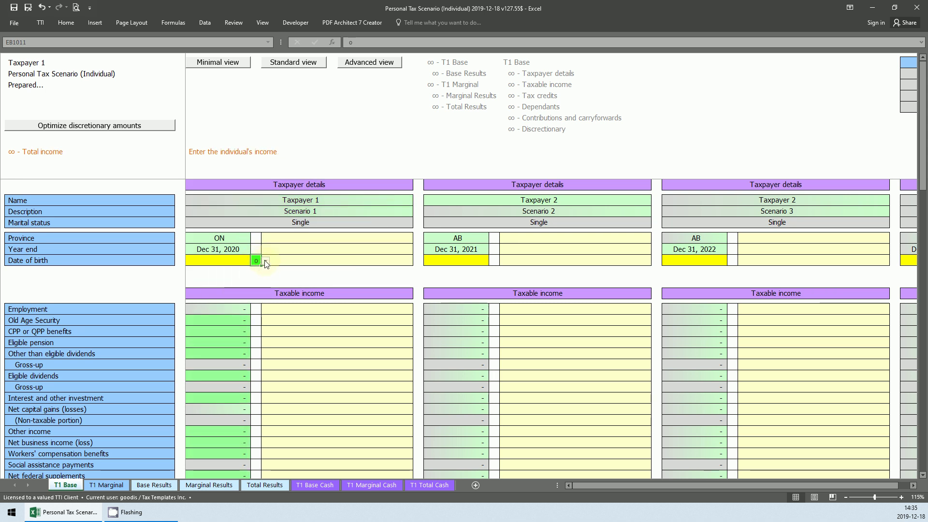
click(266, 261)
click(260, 278)
click(266, 261)
click(258, 269)
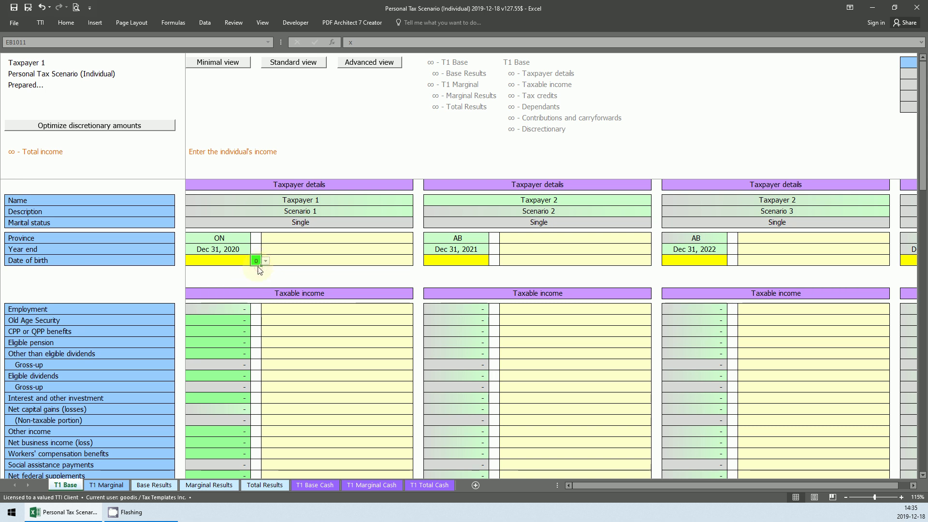
key(Delete)
- Go to the outstanding Taxpayer details entry and fill in the date of birth for Scenario 1
click(62, 154)
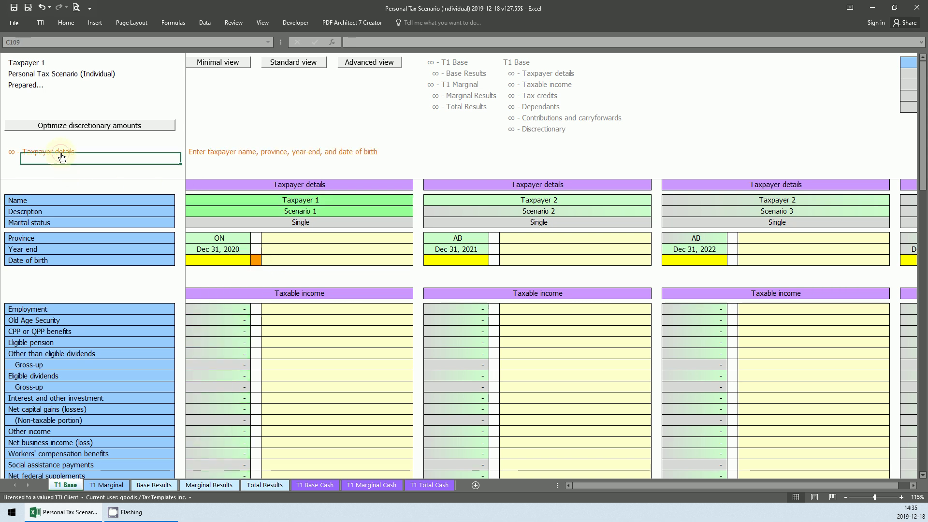
click(234, 262)
text(1955-05-05)
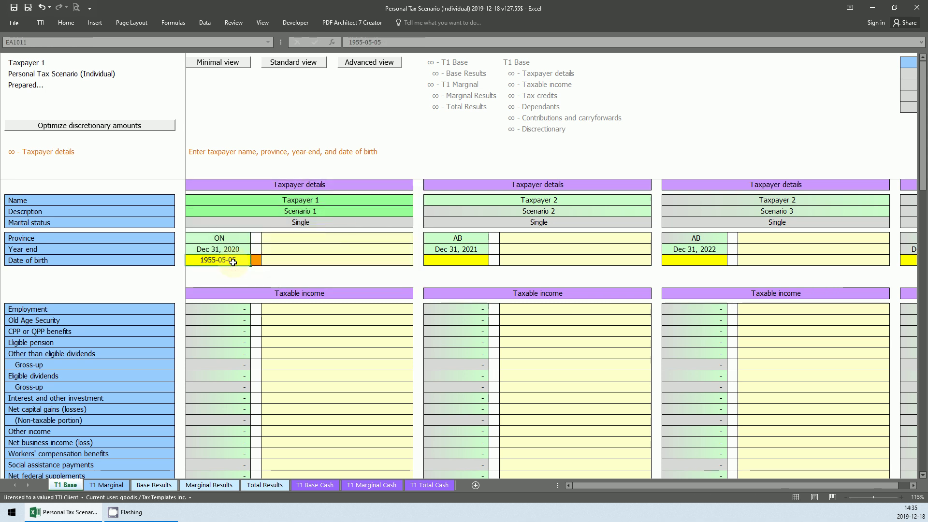
key(Return)
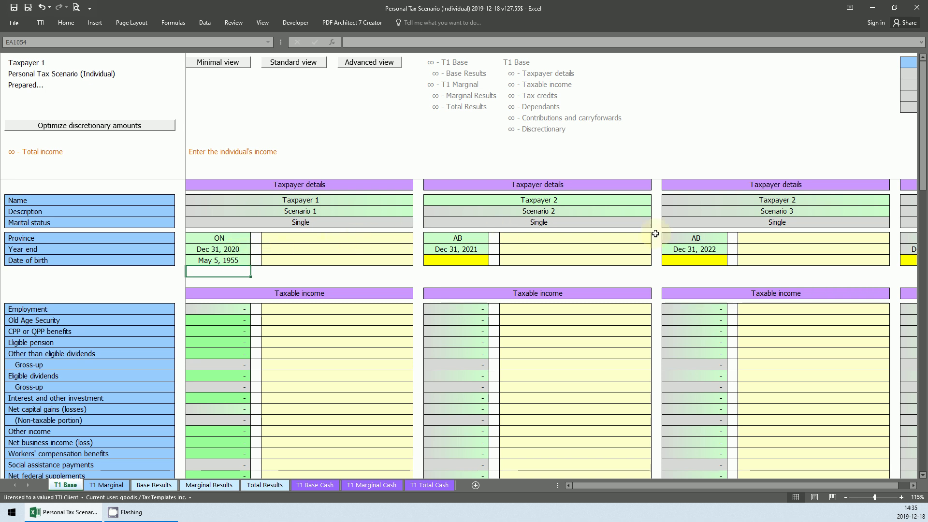
- Enter 50000 of employment income and 5000 of net capital gains for Scenario 1 in the Taxable income section
drag(239, 249, 692, 247)
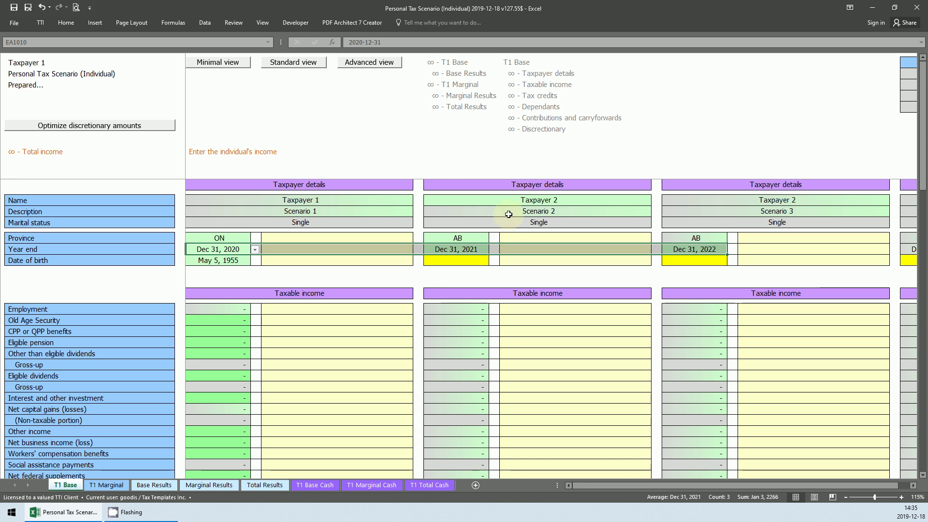
click(40, 154)
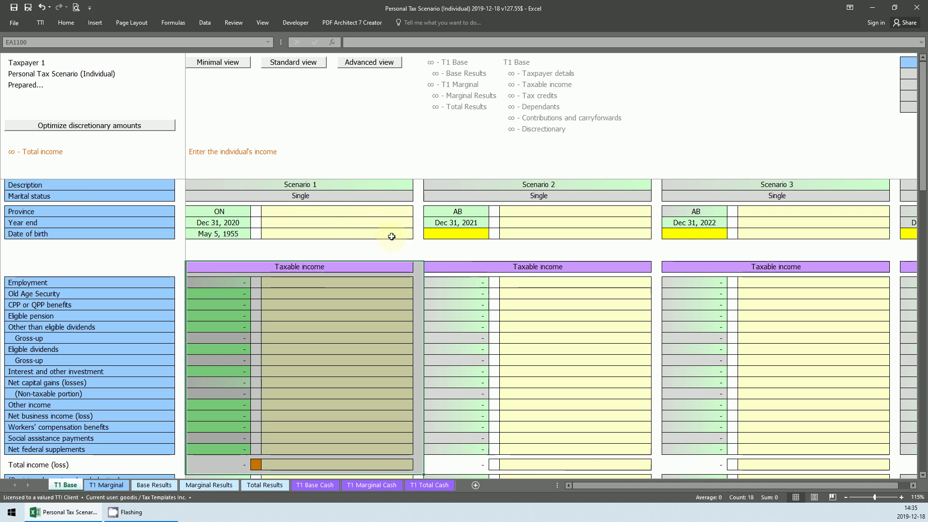
click(211, 280)
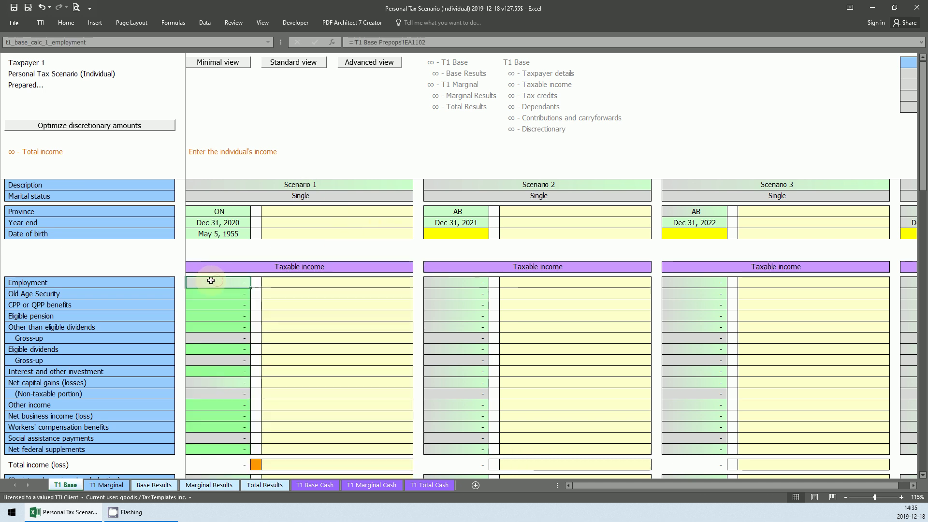
text(50000)
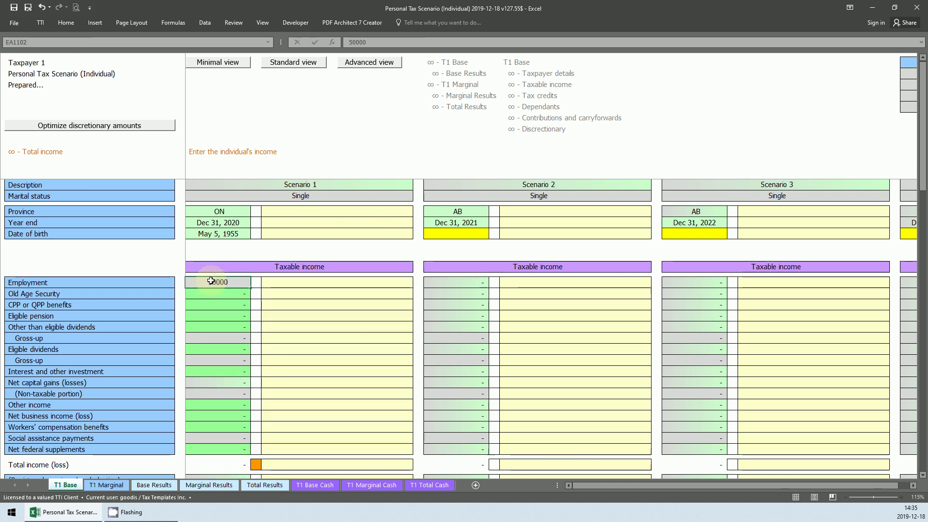
key(Return)
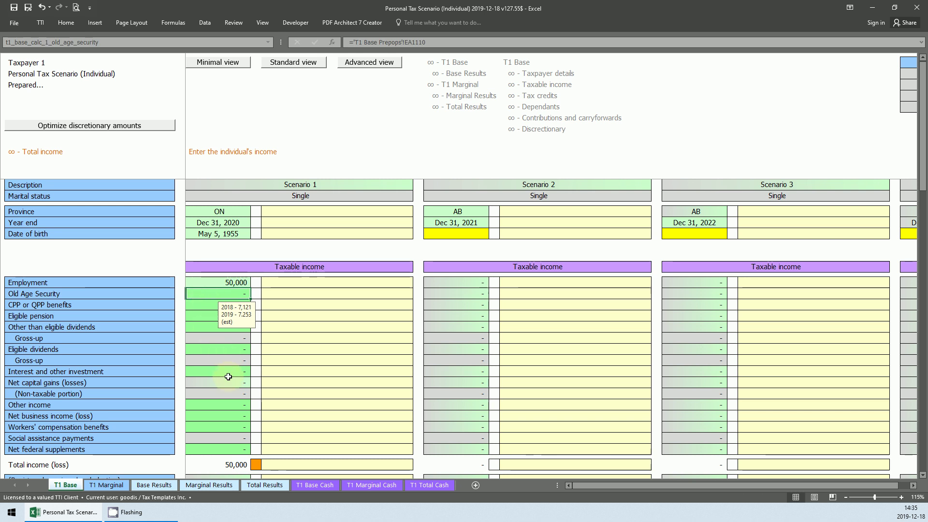
click(228, 383)
text(5000)
key(Return)
- Mark Scenario 1's Total income (loss) row with o
scroll(281, 343, down, 2)
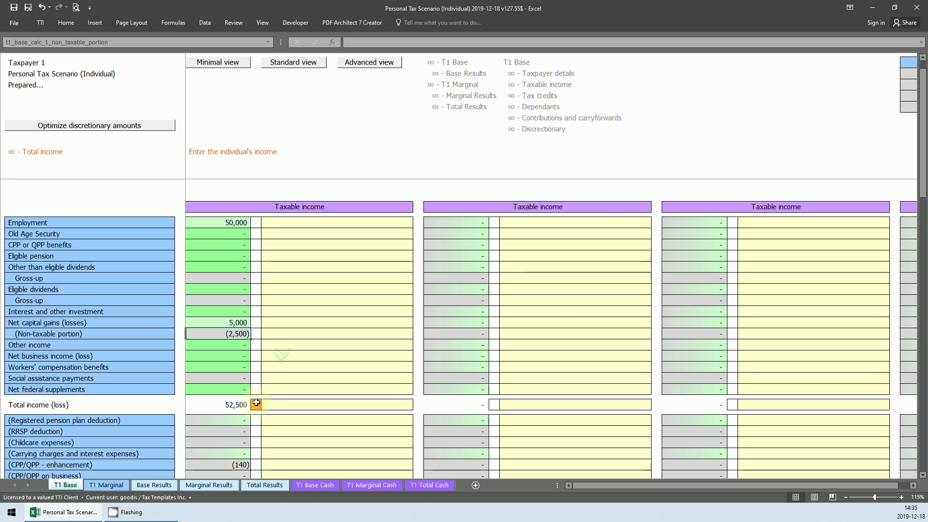
click(258, 406)
click(266, 405)
click(254, 415)
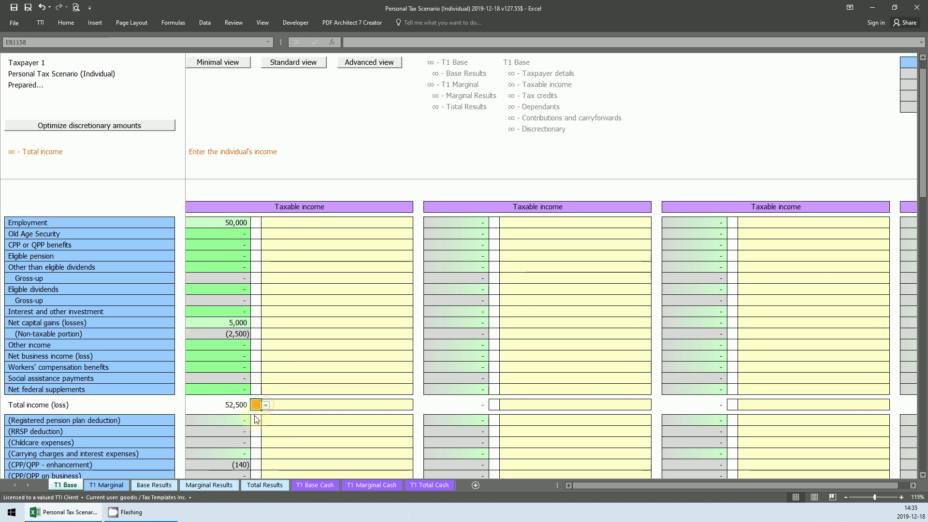
- Go to the TOSI income section and mark Scenario 1's Net capital gains row under Tax On Split Income with o
click(42, 151)
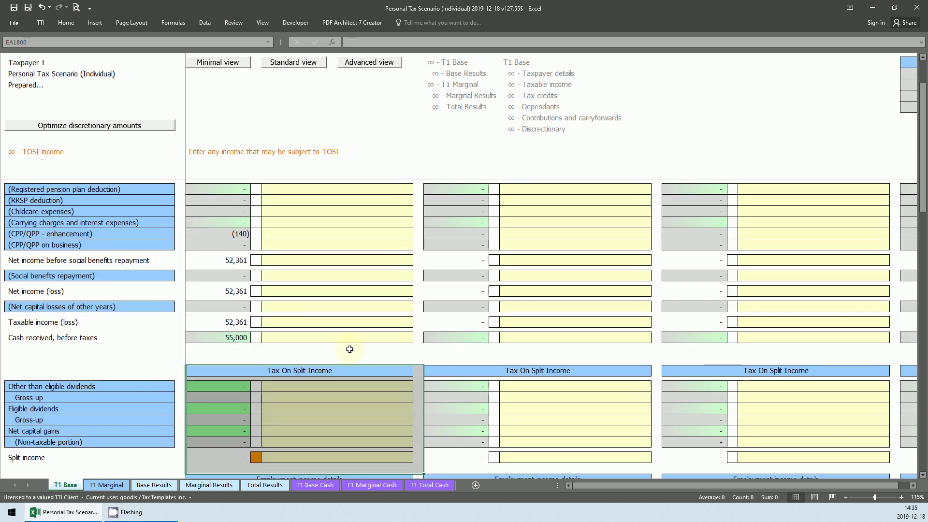
scroll(223, 372, down, 1)
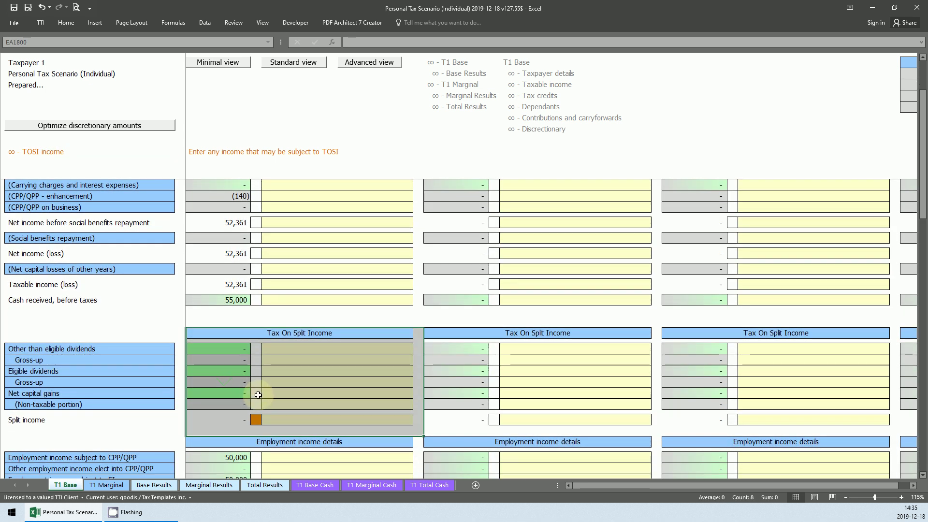
click(258, 395)
text(o)
key(Return)
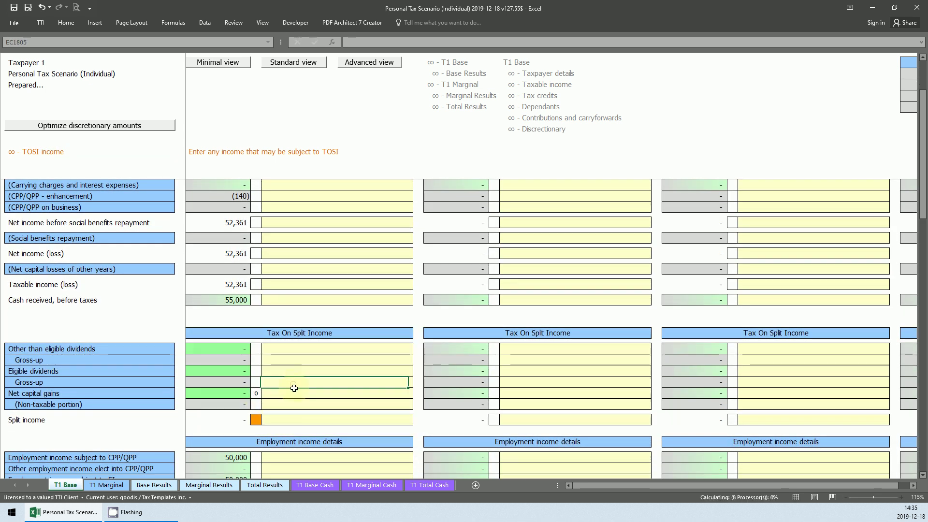
- Mark Scenario 1's Split income row under Tax On Split Income with o
drag(207, 393, 284, 393)
click(250, 420)
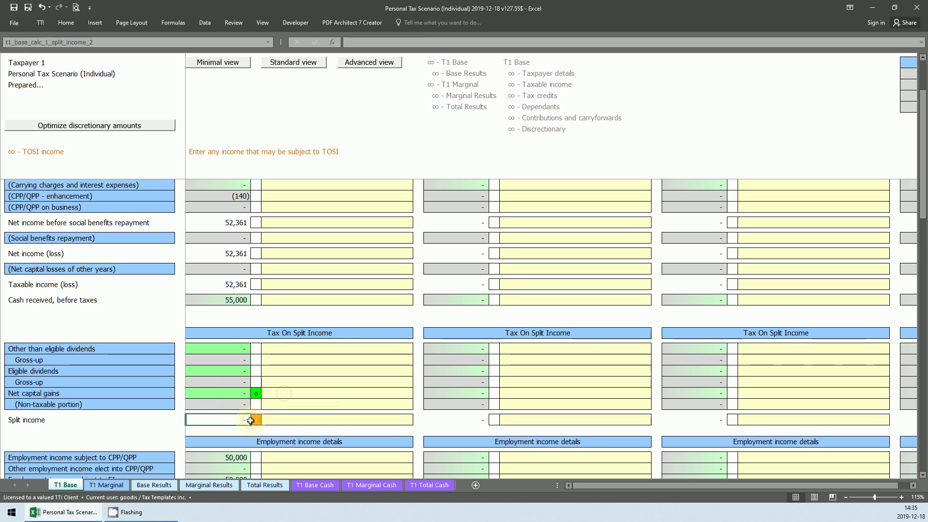
click(256, 420)
click(266, 421)
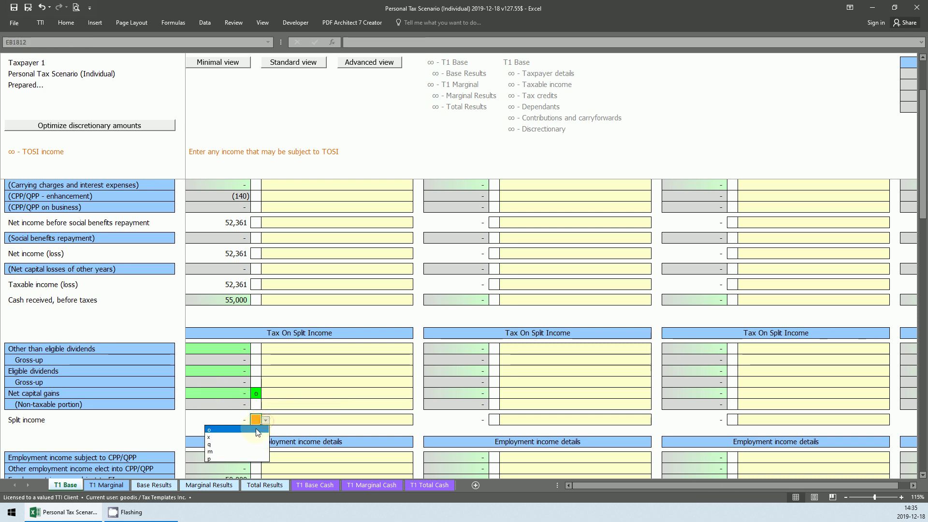
click(258, 430)
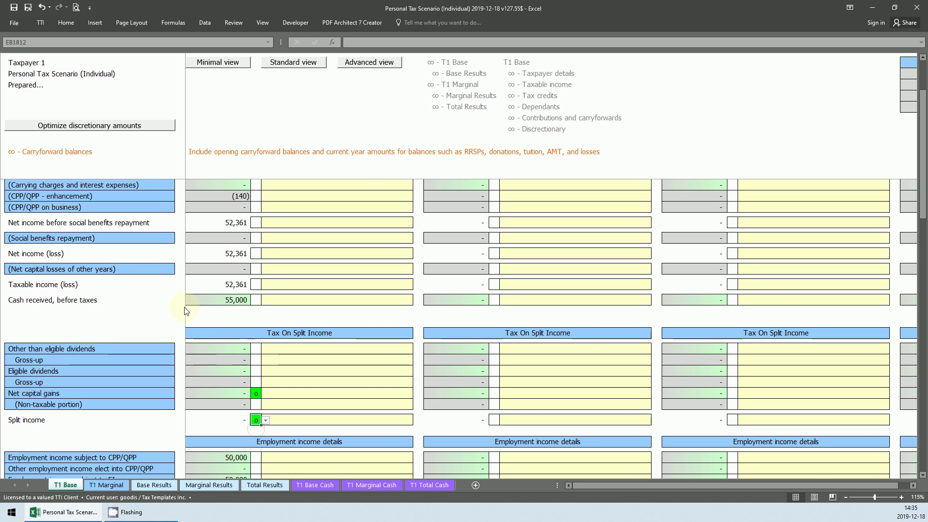
- Go to the outstanding Carryforward balances entry and enter 15000 of opening net capital losses for Scenario 1
click(54, 153)
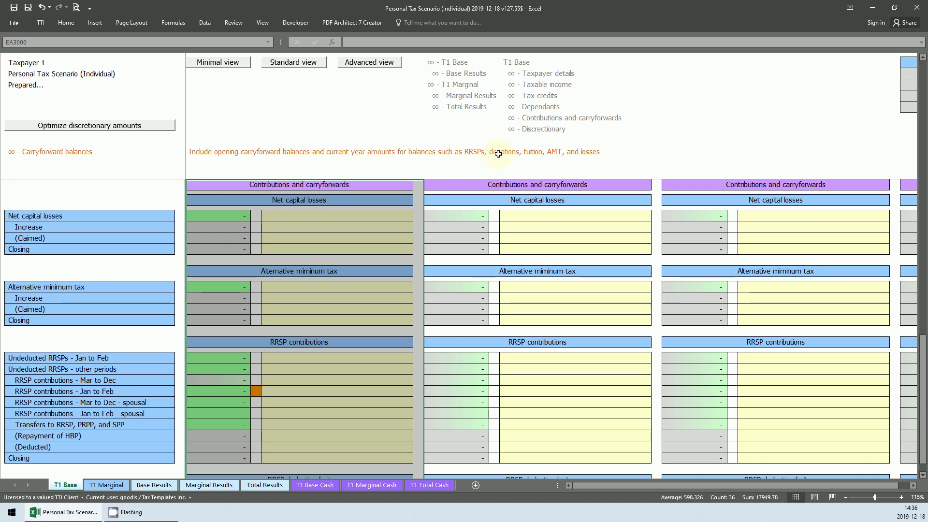
click(223, 218)
text(15,0)
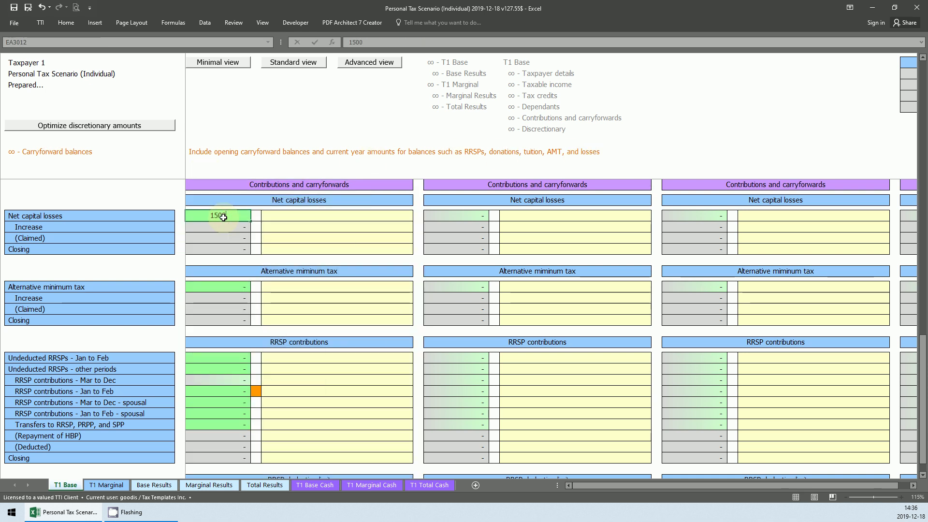
text(00)
key(Return)
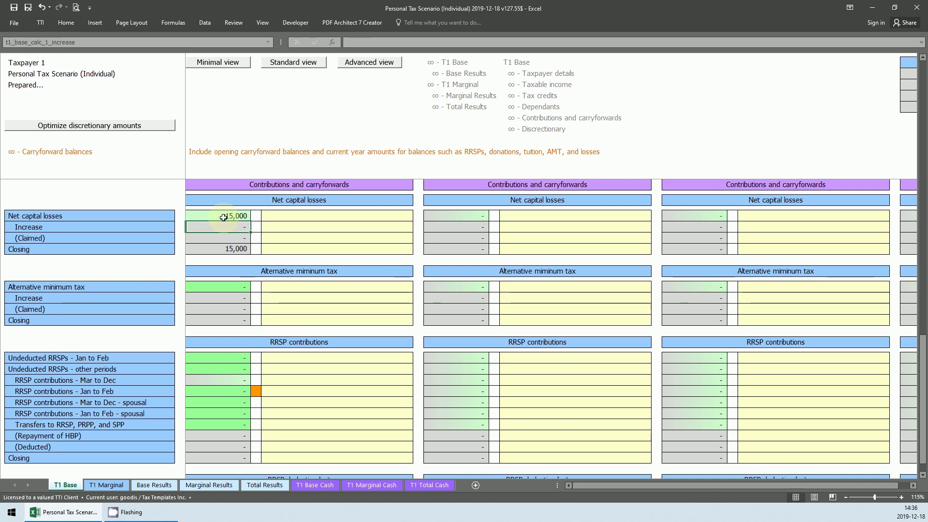
- Enter 30000 of RRSP contributions for Mar to Dec and an RRSP deduction limit of 50000 for Scenario 1
click(233, 380)
text(3000)
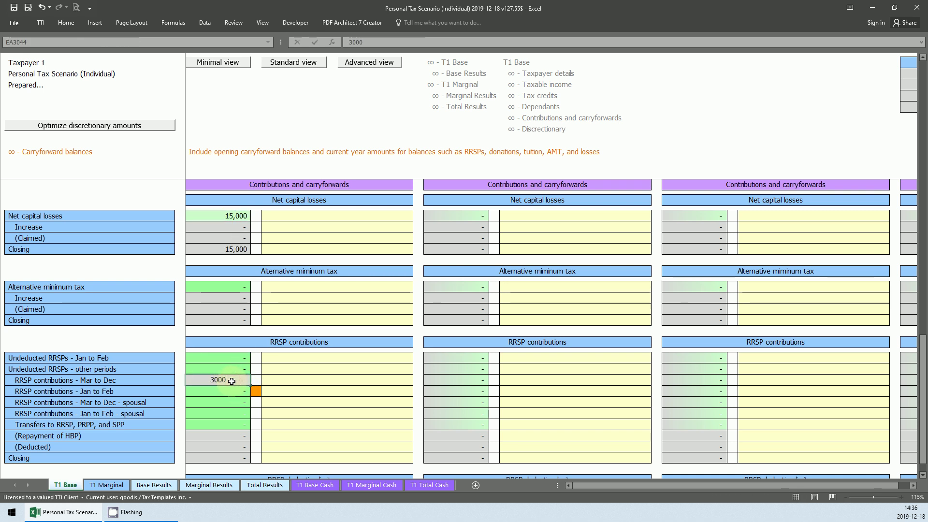
key(Return)
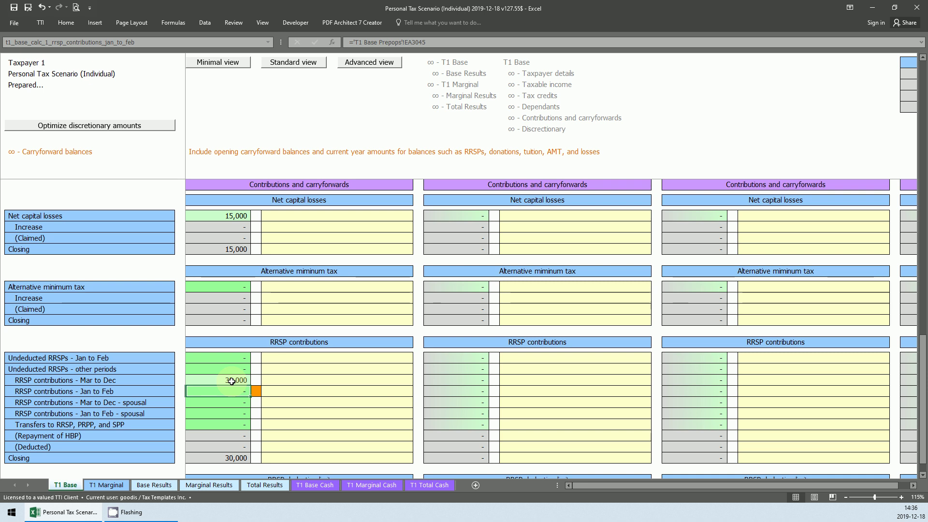
scroll(231, 396, down, 3)
click(231, 411)
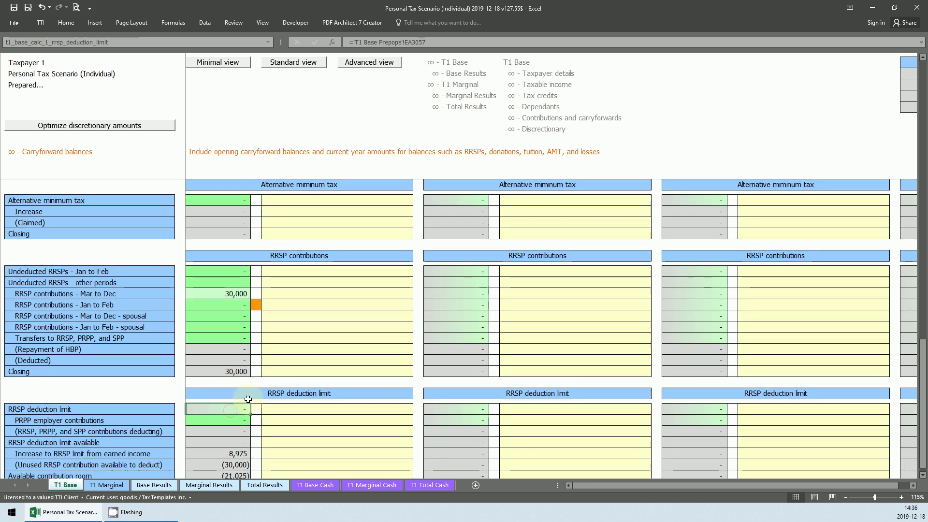
text(50000)
key(Return)
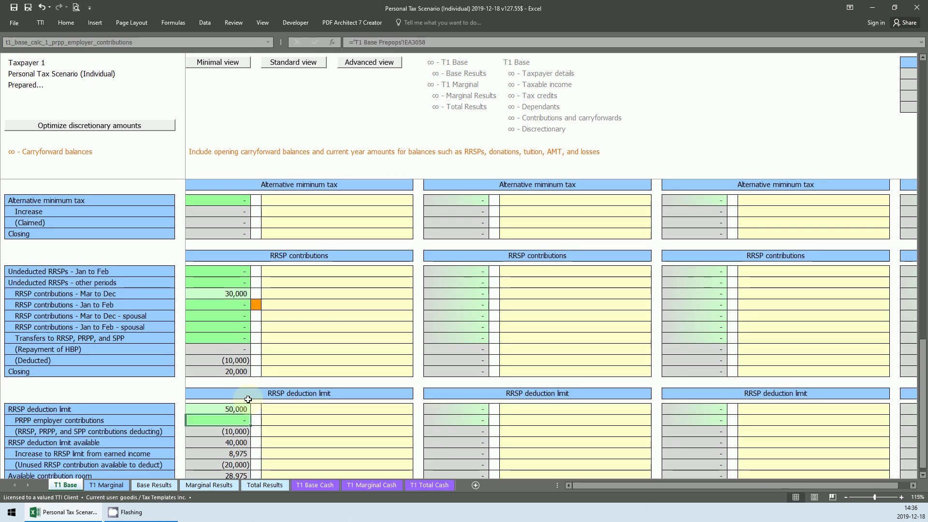
- Mark Scenario 1's RRSP contributions - Jan to Feb row with o
scroll(225, 378, down, 2)
click(257, 256)
click(266, 257)
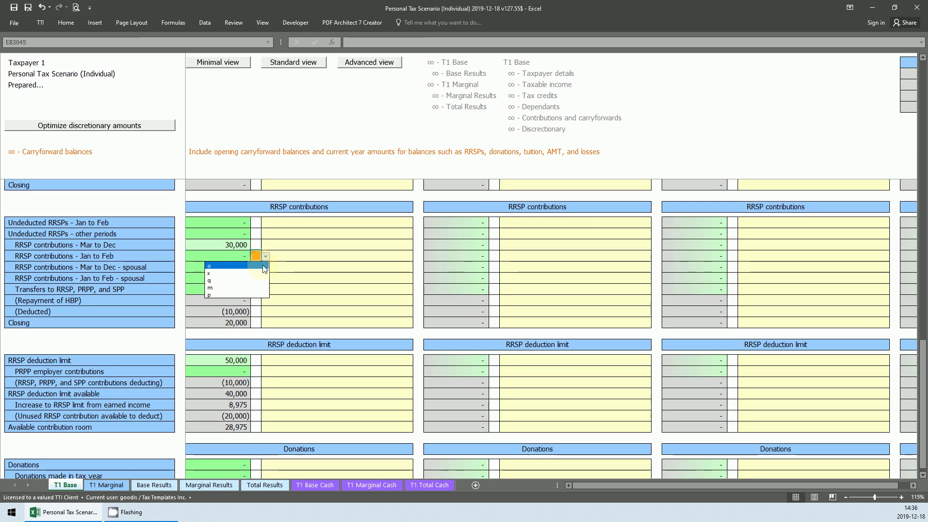
click(264, 266)
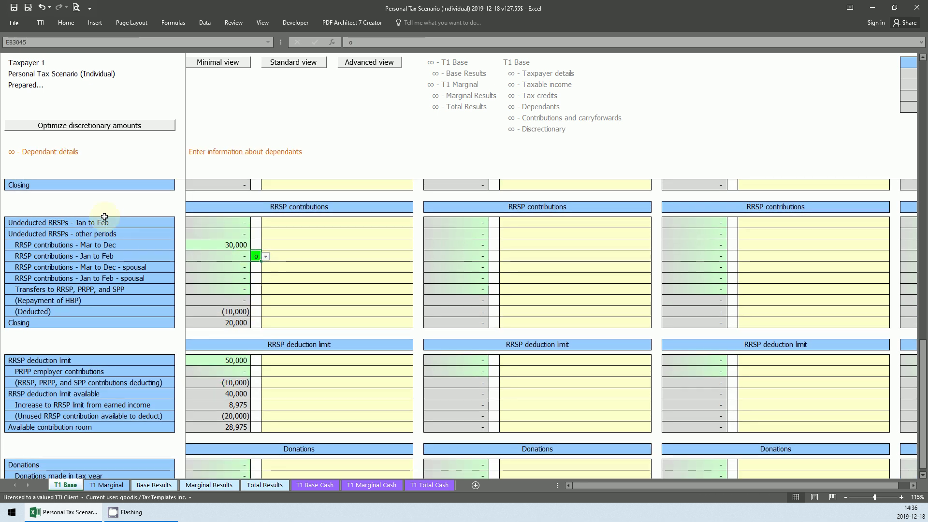
- Go to the outstanding Dependant details entry, examine the dependant rows in Standard view, and return to Minimal view
click(48, 156)
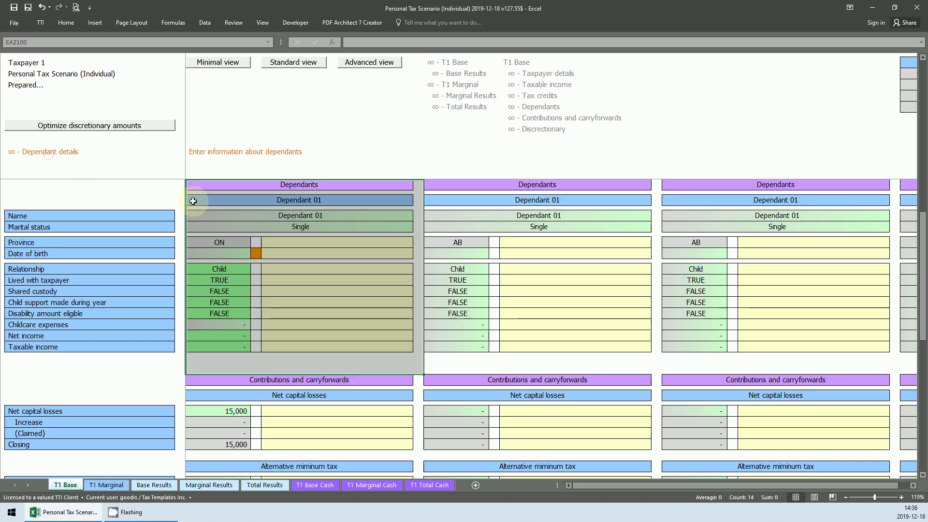
click(296, 68)
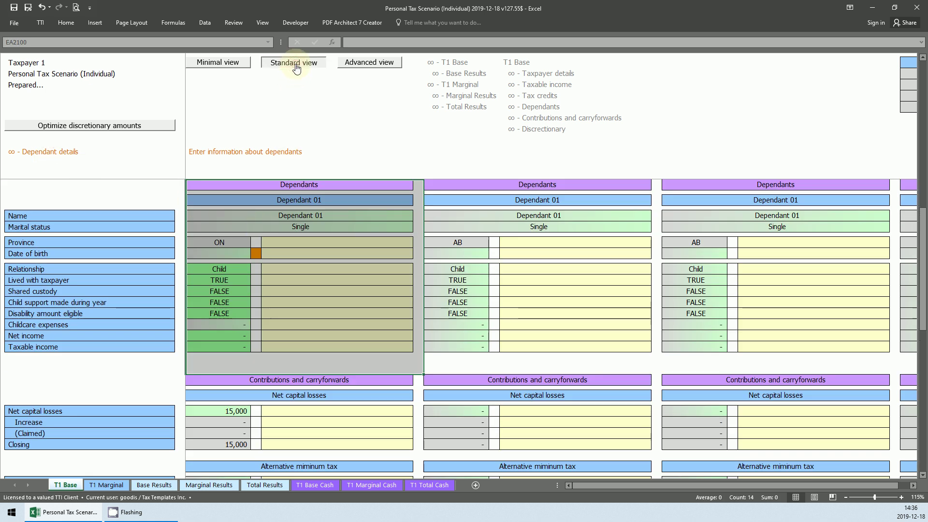
scroll(325, 251, down, 7)
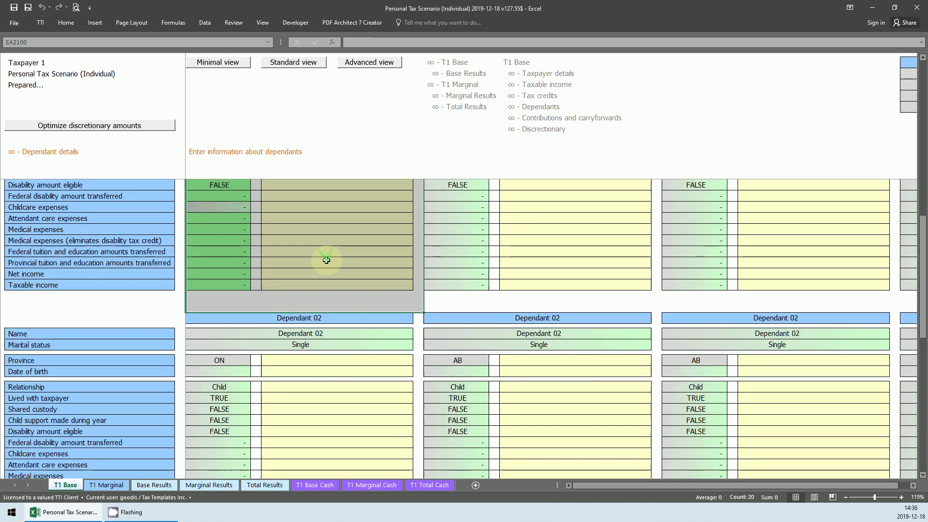
scroll(327, 262, up, 7)
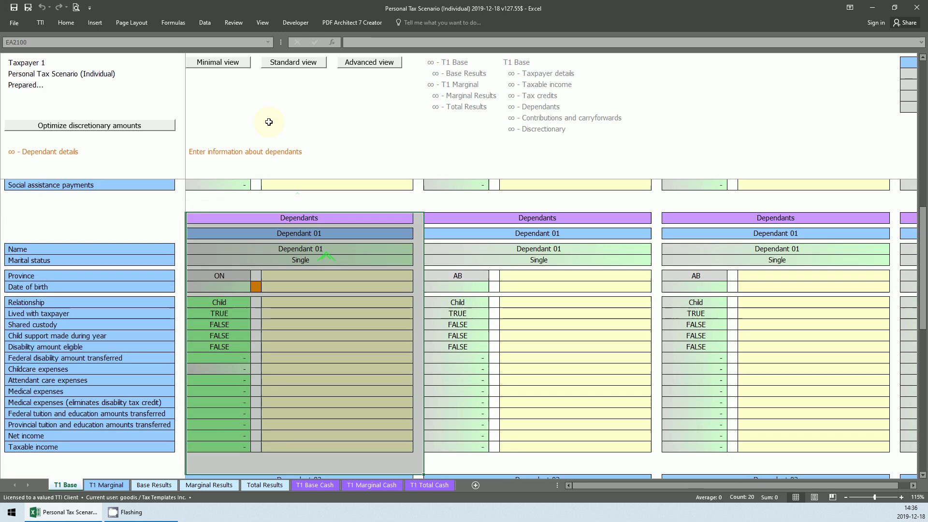
click(215, 63)
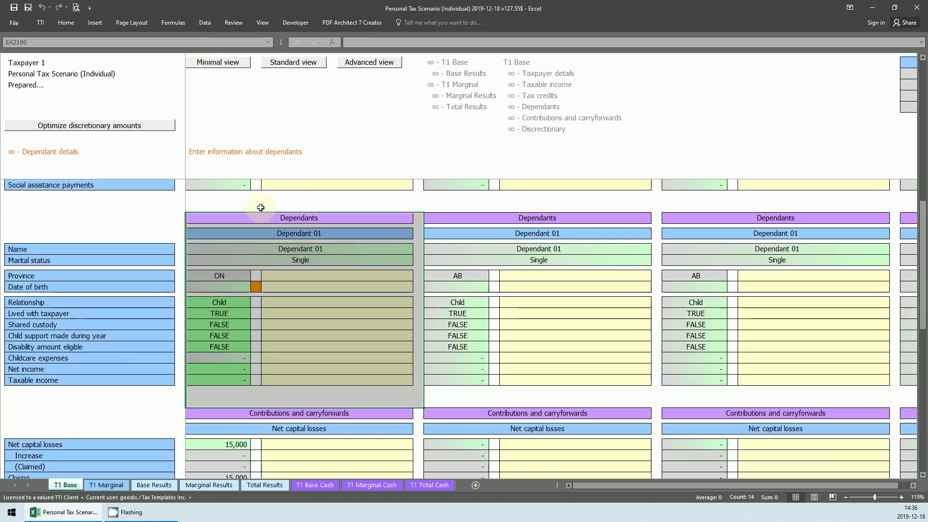
- Fill in Dependant 01's date of birth and enter 10000 of childcare expenses for Scenario 1
click(225, 284)
text(2015)
key(Return)
click(226, 359)
text(1)
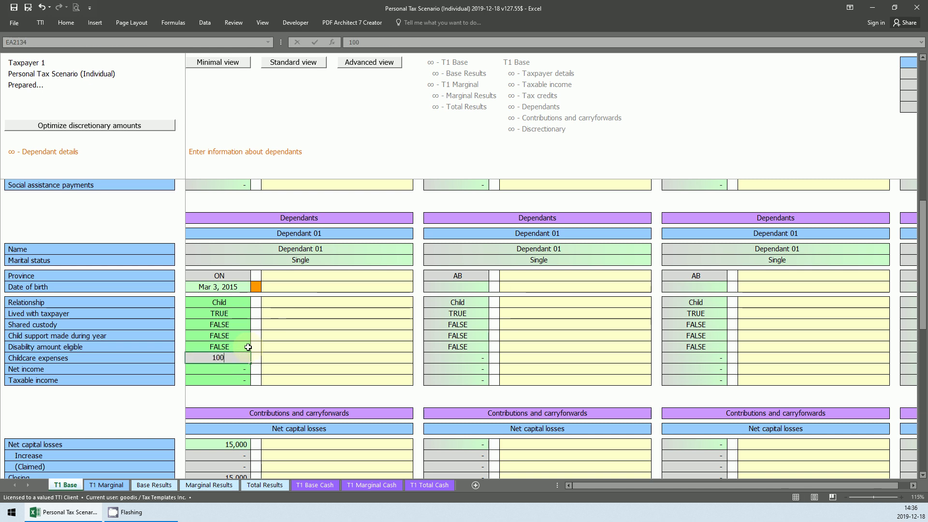
text(0,000)
key(Return)
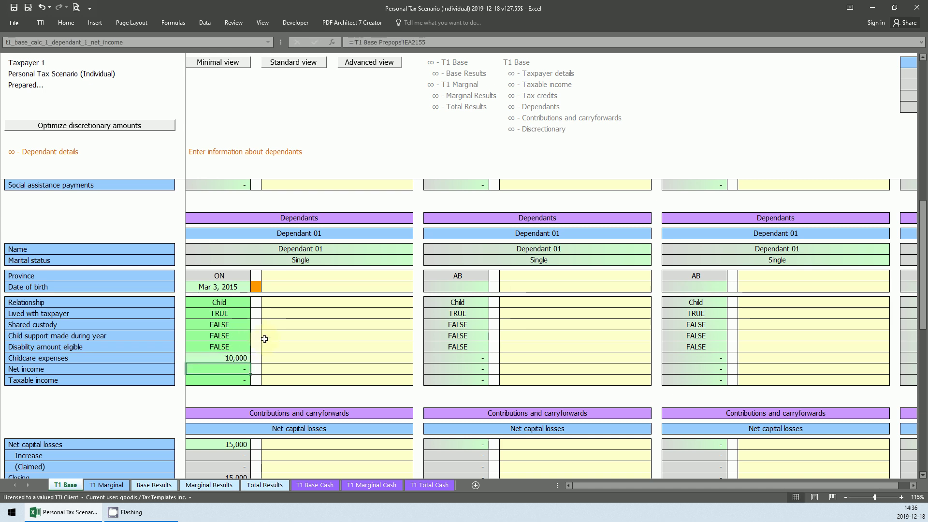
- Mark Dependant 01's Date of birth row in Scenario 1 with o
click(254, 287)
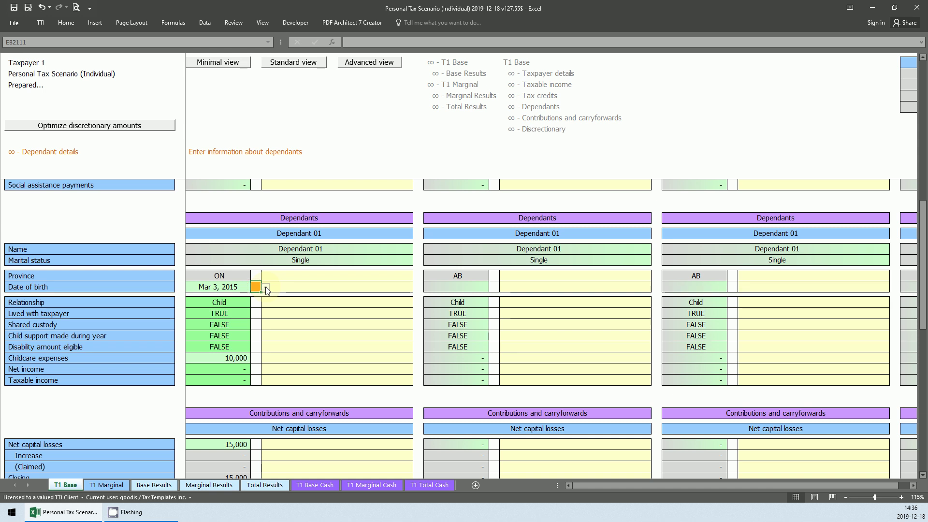
click(265, 287)
click(237, 297)
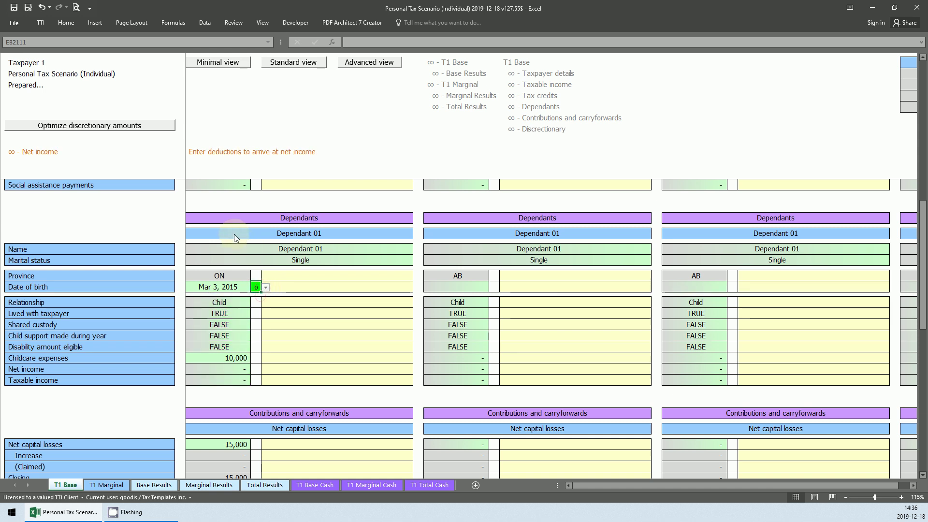
- Go to the outstanding Net income entry and mark Scenario 1's Net income (loss) row with o
click(38, 155)
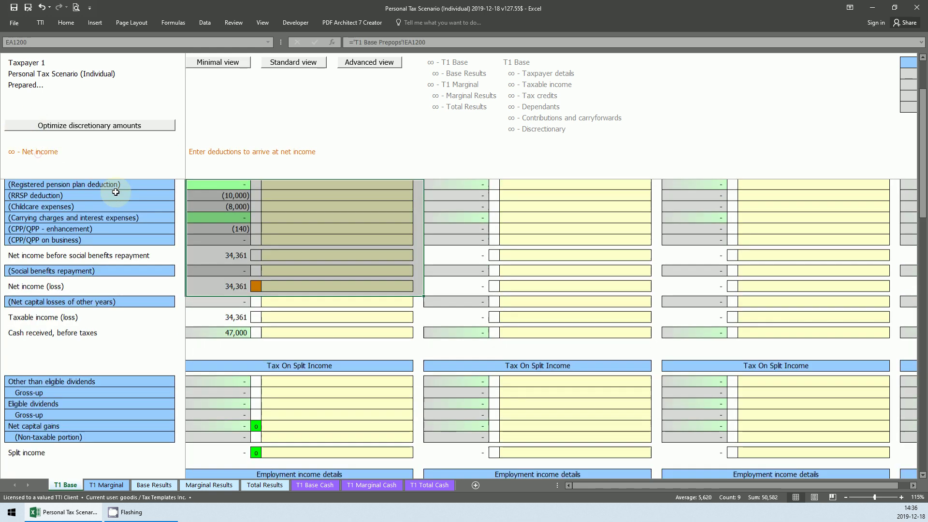
click(256, 287)
click(266, 288)
click(237, 297)
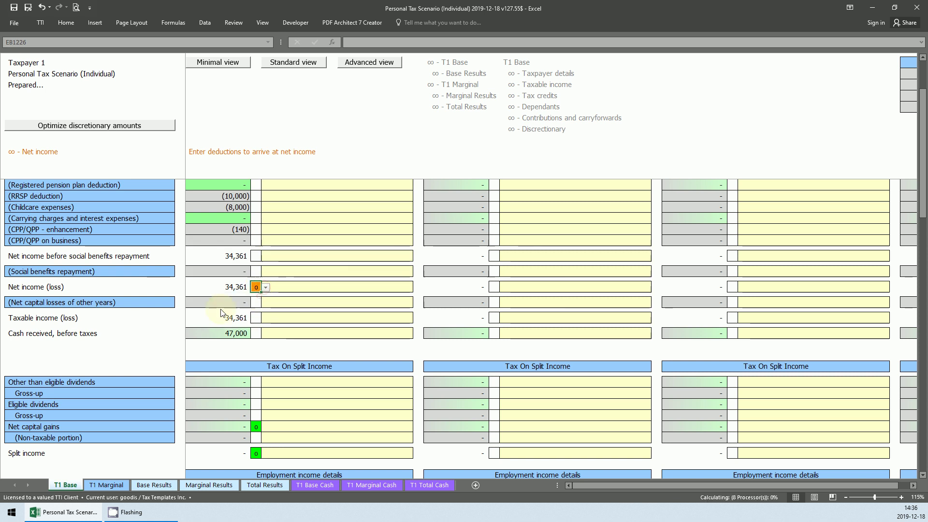
- Mark Scenario 1's Taxable income (loss) row with o
click(256, 319)
click(265, 319)
click(263, 327)
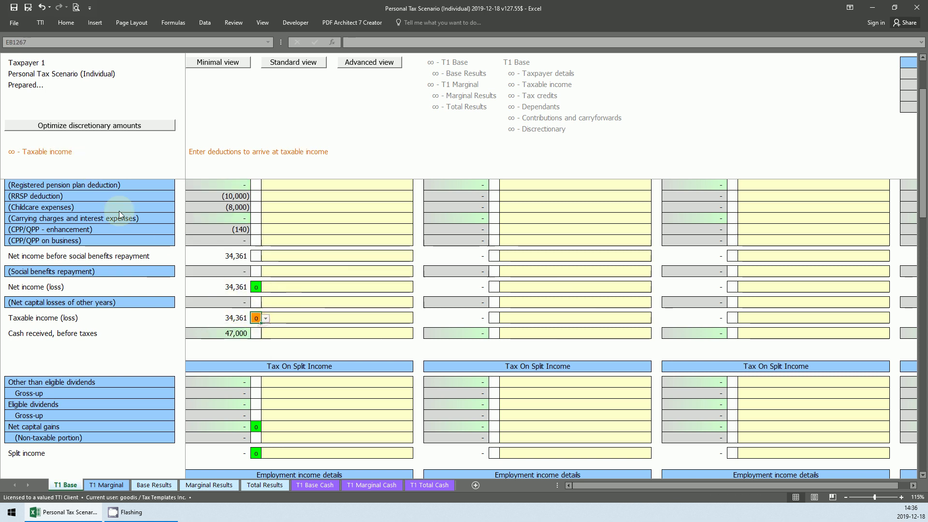
- Go to the outstanding Tax credits and other amounts entry and mark Scenario 1's Disability amount eligible row with o
click(61, 151)
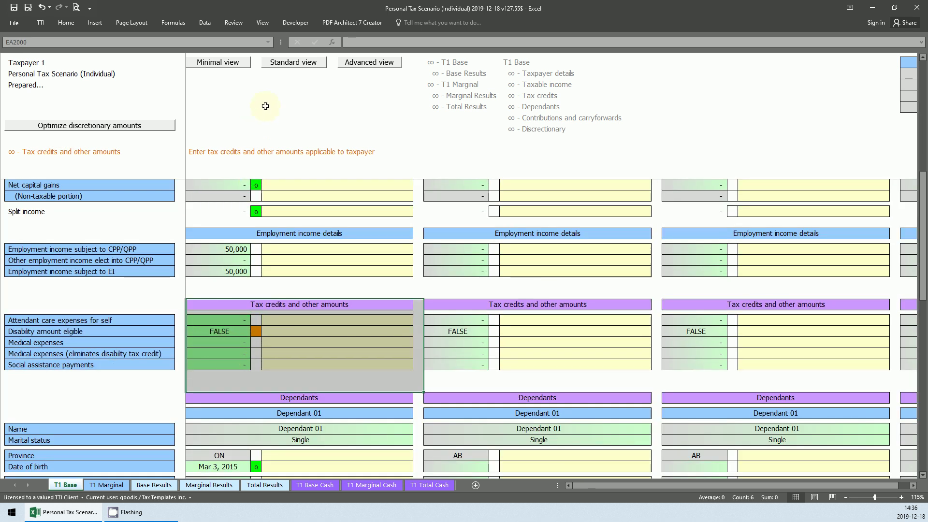
click(256, 332)
click(265, 331)
click(263, 342)
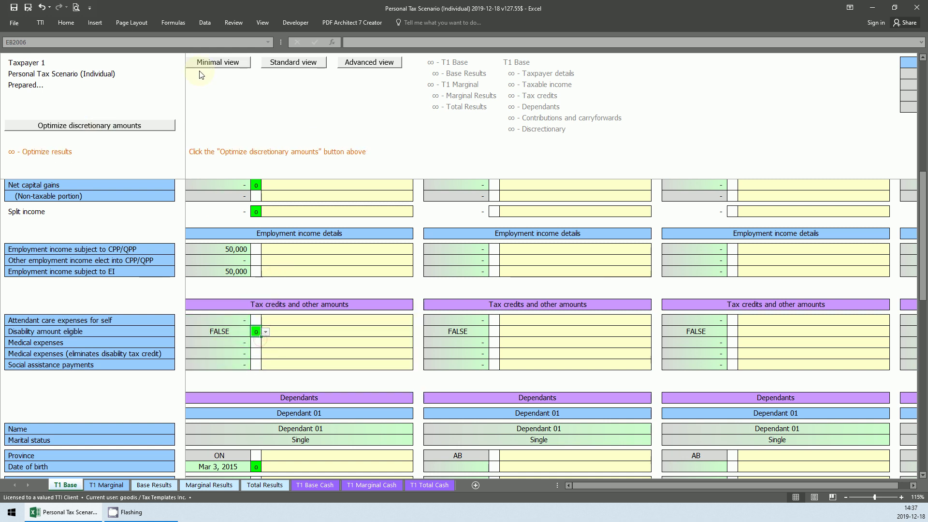
- Return to the start of T1 Base and fill in Taxpayer 2's date of birth for Scenario 2
click(459, 62)
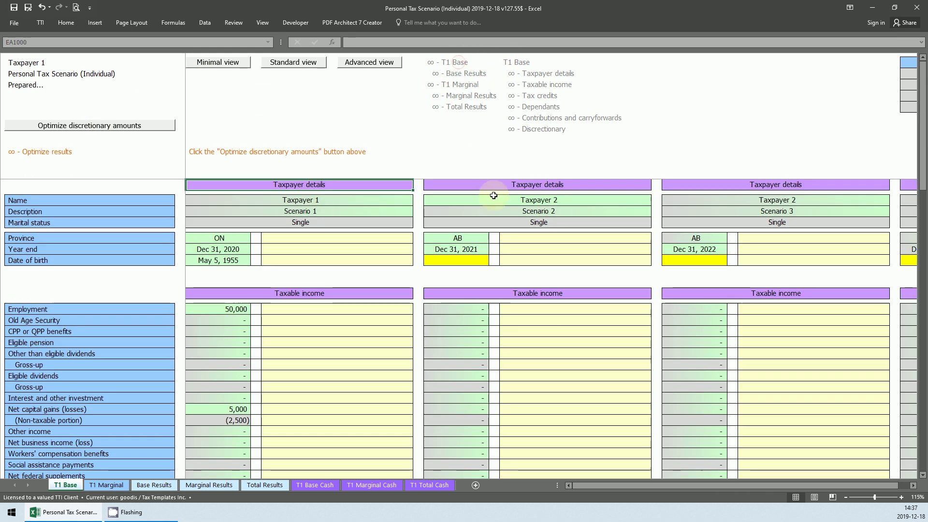
drag(357, 206, 486, 212)
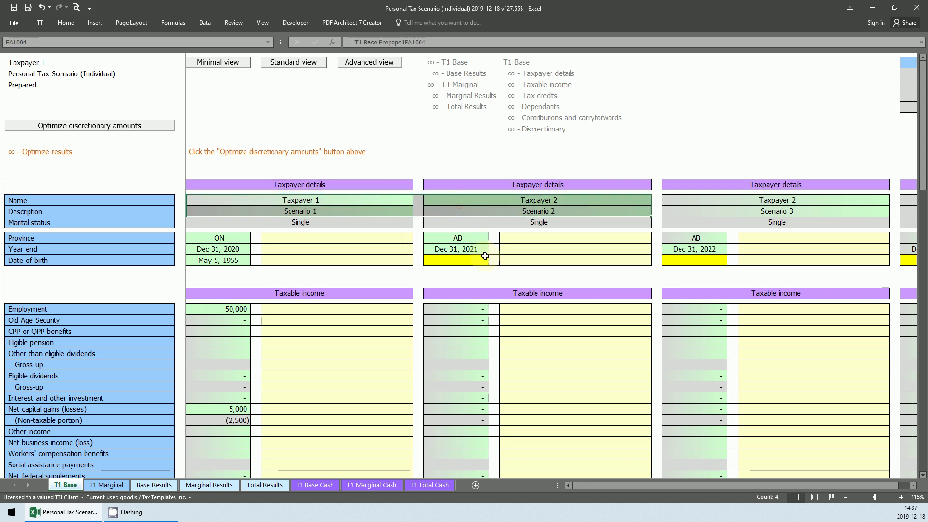
click(475, 260)
text(1944-03-03)
key(Return)
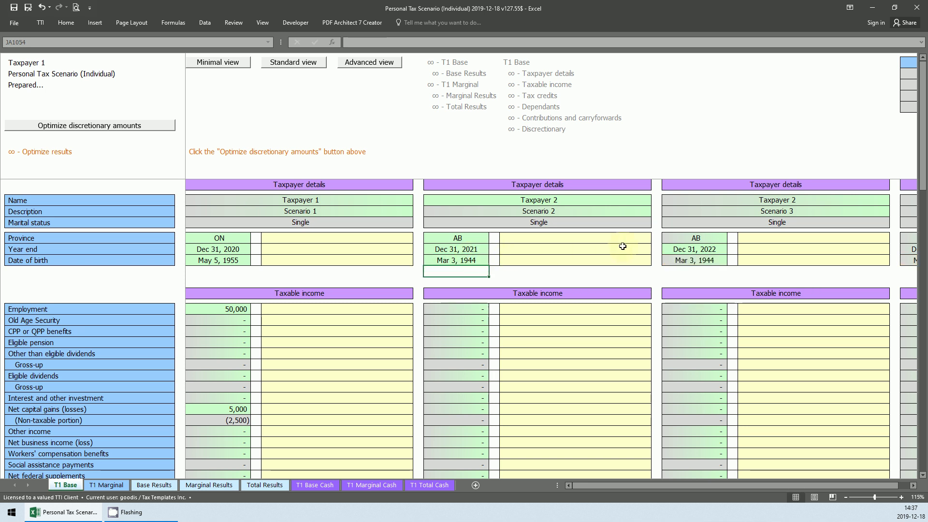
- Enter 60000 of employment income for Scenario 2 in the Taxable income section
click(476, 313)
text(60000)
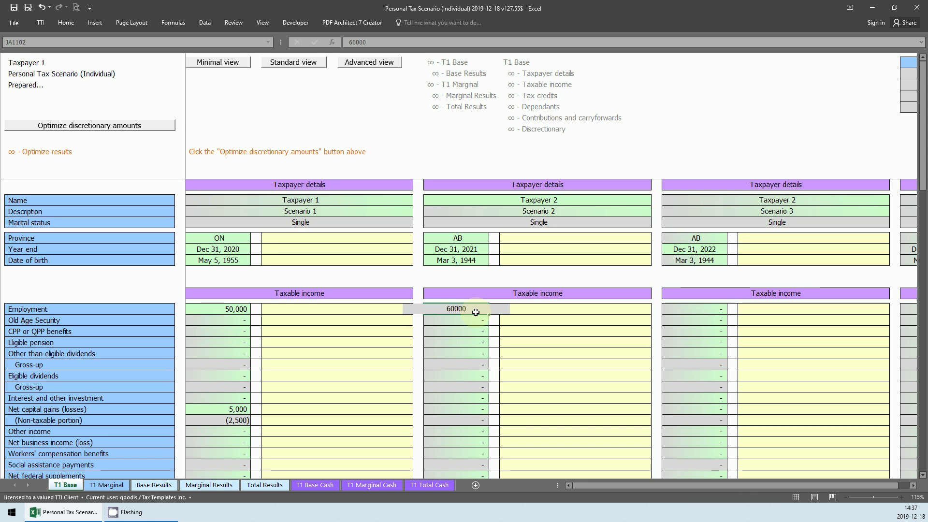
key(Return)
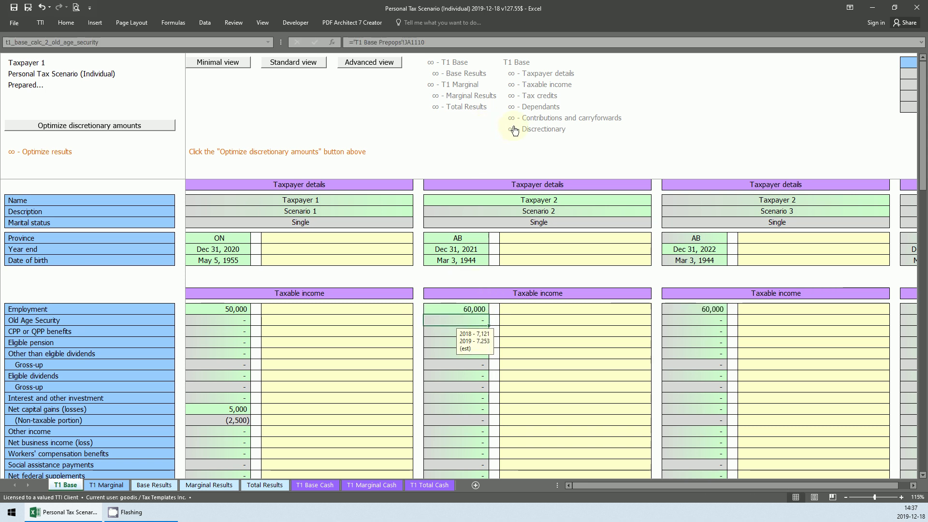
- Go to Contributions and carryforwards and compare the RRSP contributions rows of Scenarios 1 and 2
click(546, 120)
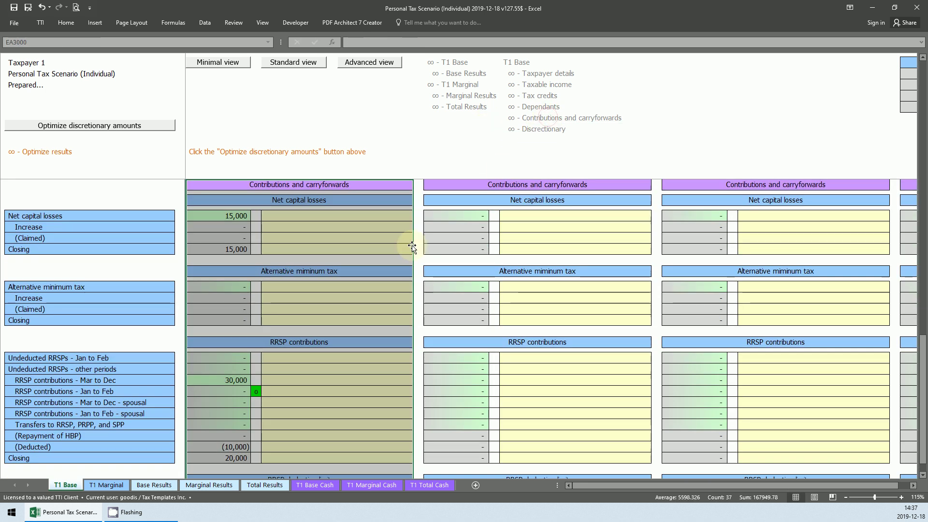
drag(232, 358, 232, 447)
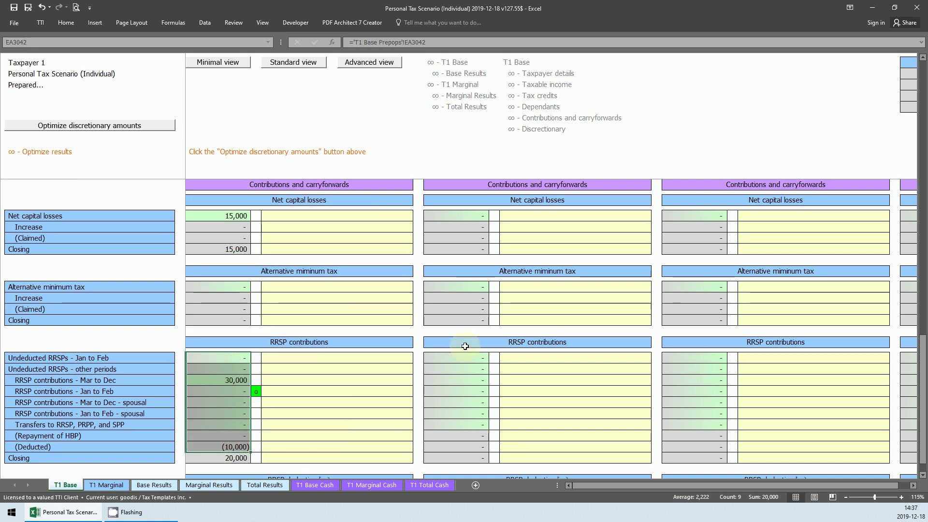
drag(469, 357, 462, 431)
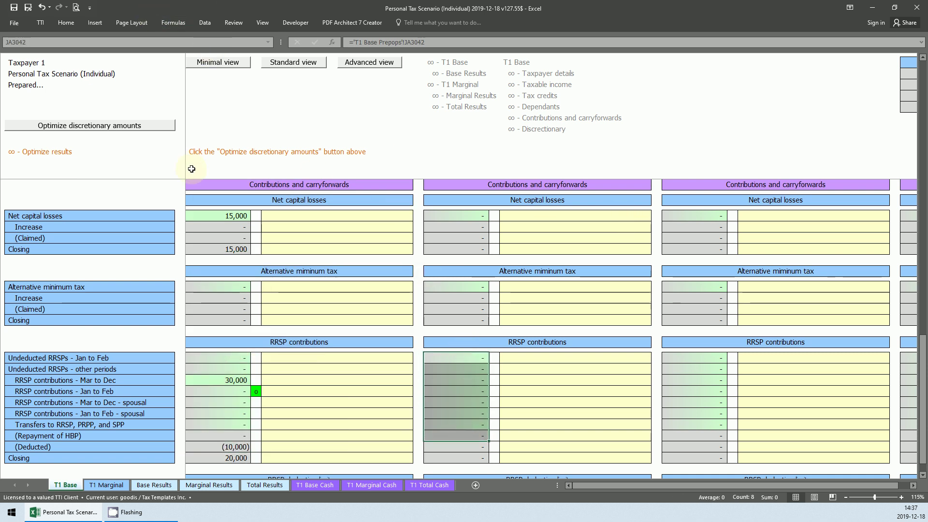
- Optimize the discretionary amounts and mark Scenario 1's RRSP deduction and Net capital losses rows in the Discretionary section with o
click(39, 154)
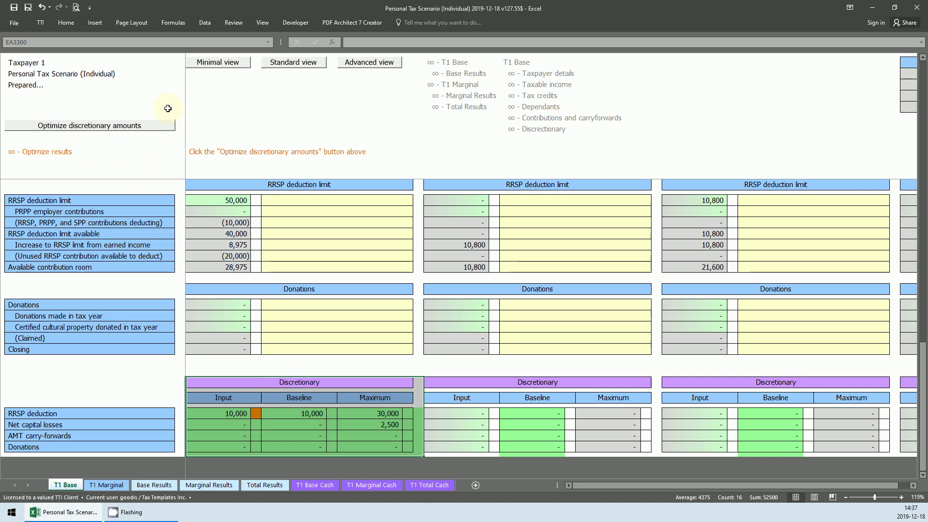
click(87, 129)
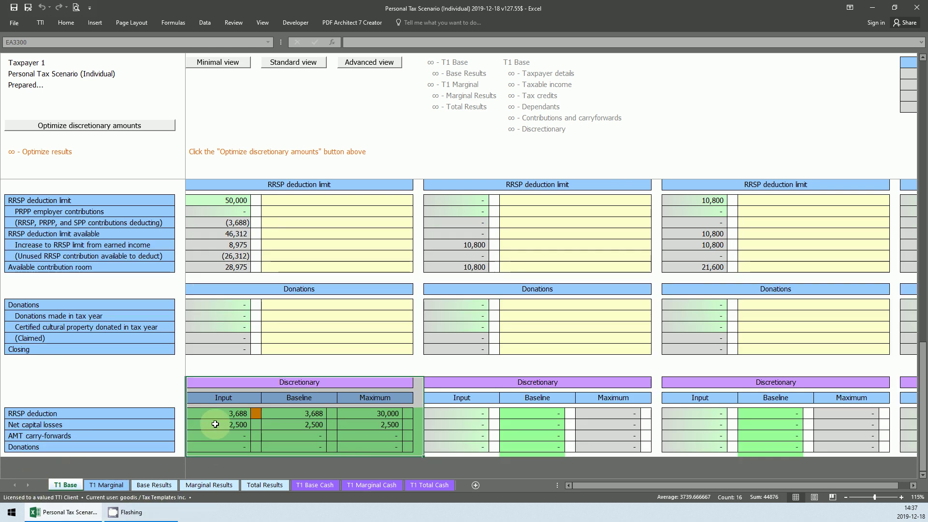
scroll(273, 408, down, 2)
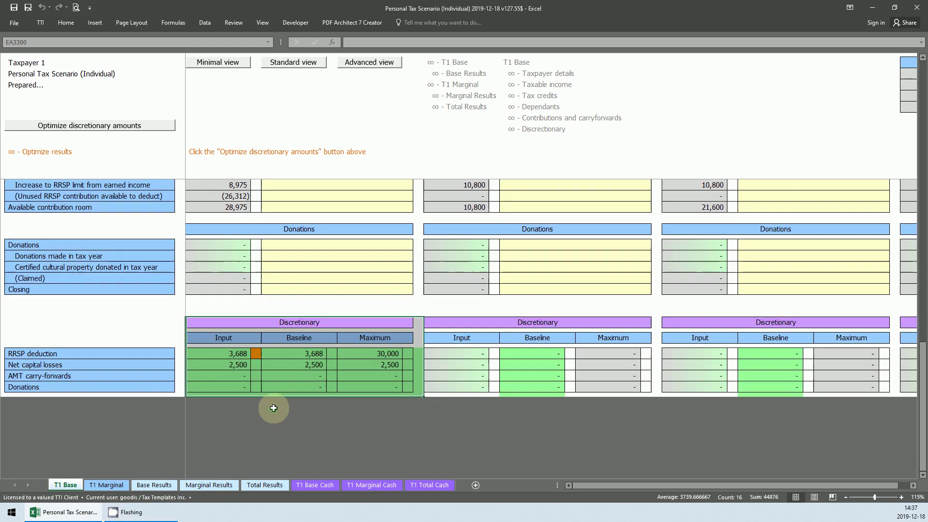
click(255, 354)
click(266, 353)
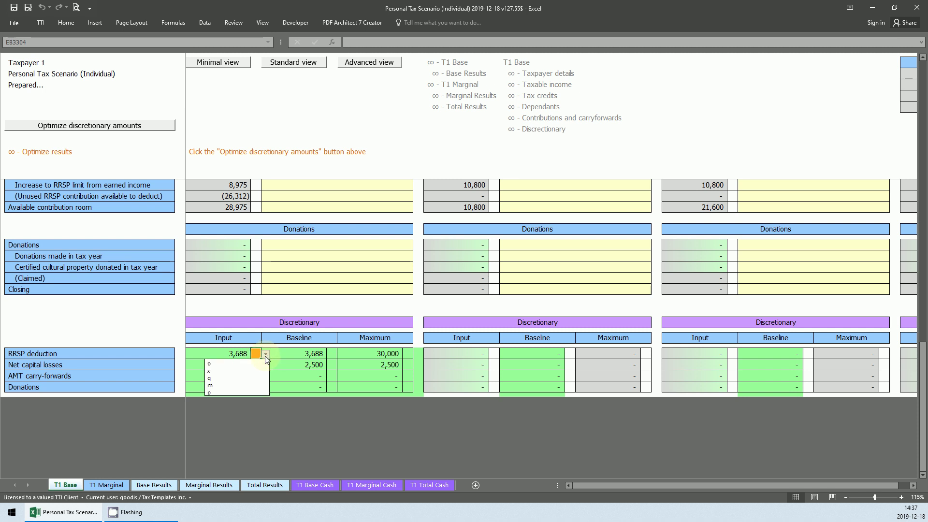
click(261, 363)
click(265, 365)
click(262, 374)
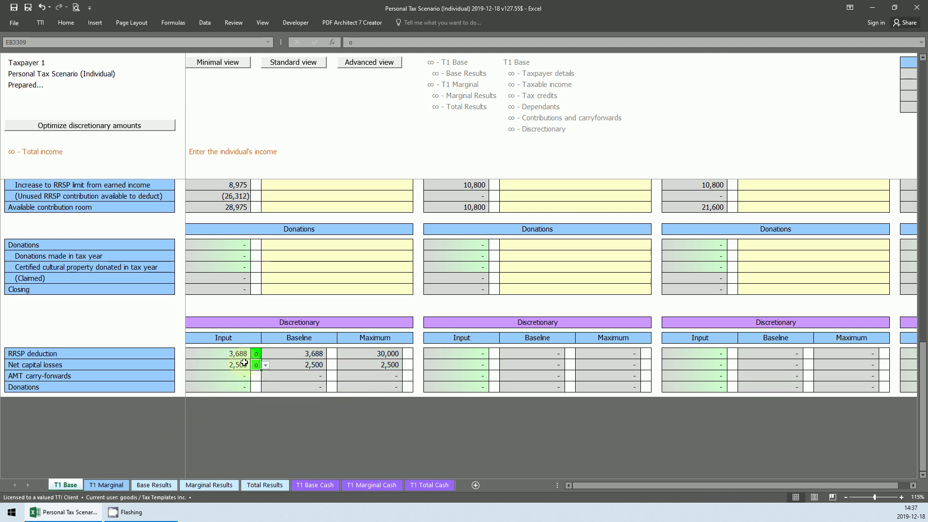
- Mark Scenario 1's (Deducted) row under RRSP contributions with o
scroll(244, 362, up, 3)
scroll(245, 362, up, 3)
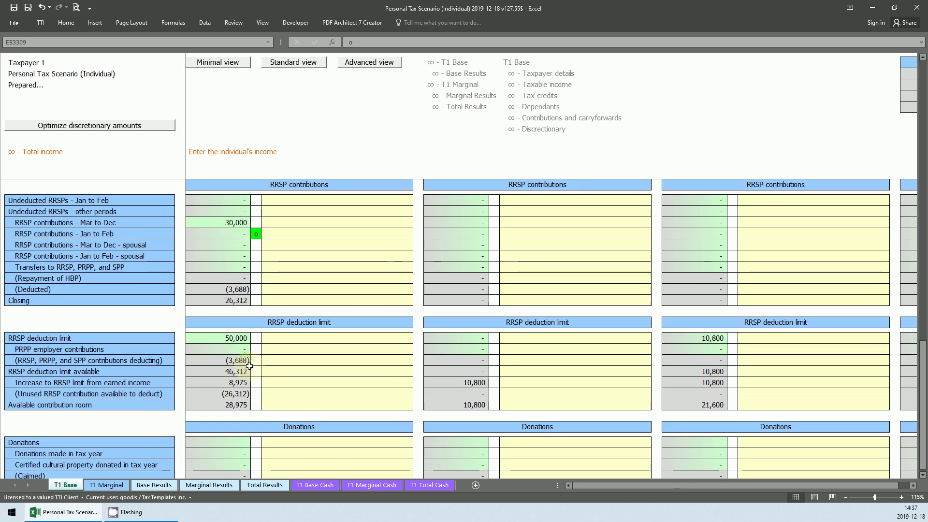
text(o)
click(269, 301)
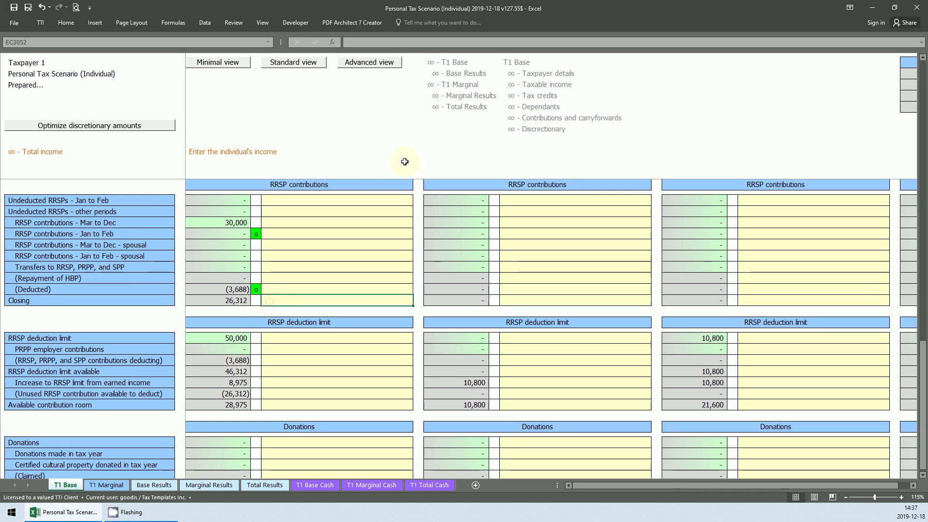
- Return to the Discretionary section and set Scenario 1's RRSP deduction input to 3000
click(541, 137)
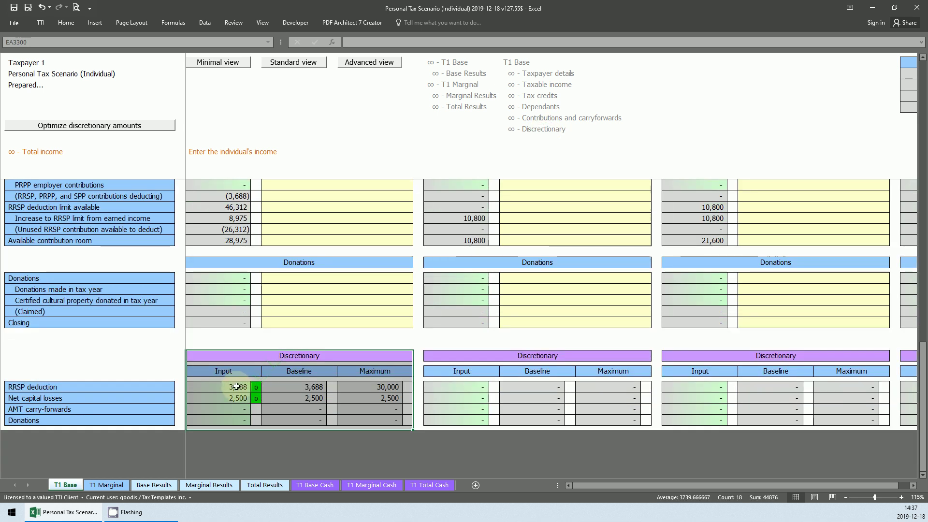
click(237, 385)
text(3000)
key(Return)
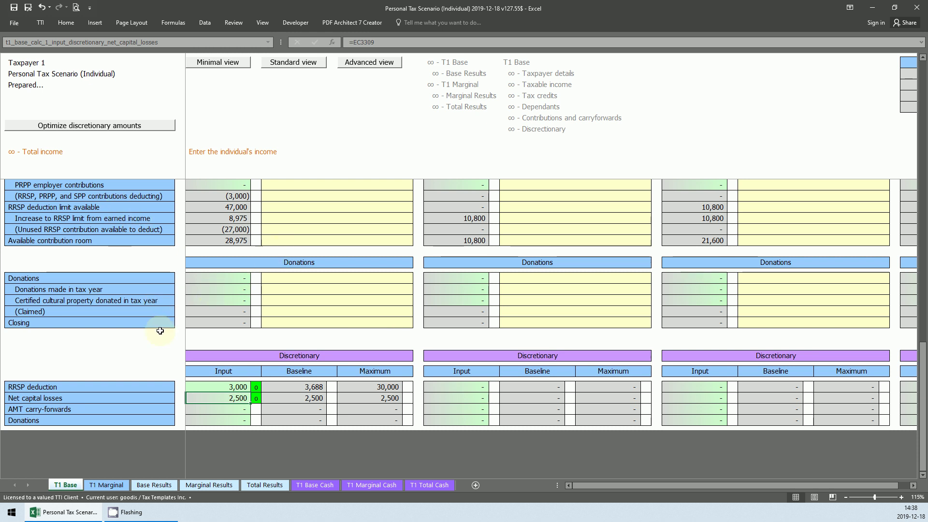
- Examine the tax summary, refundable credits and transfer payments in Base Results
click(154, 485)
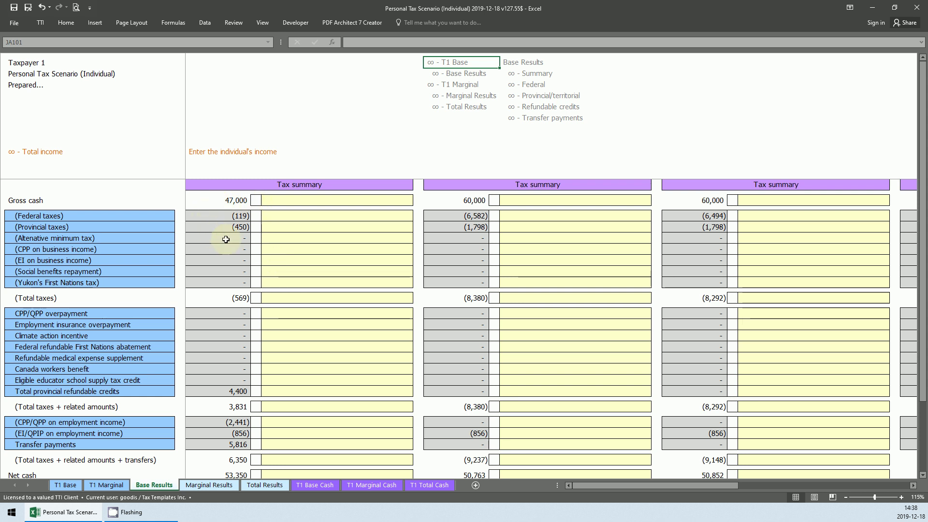
click(540, 109)
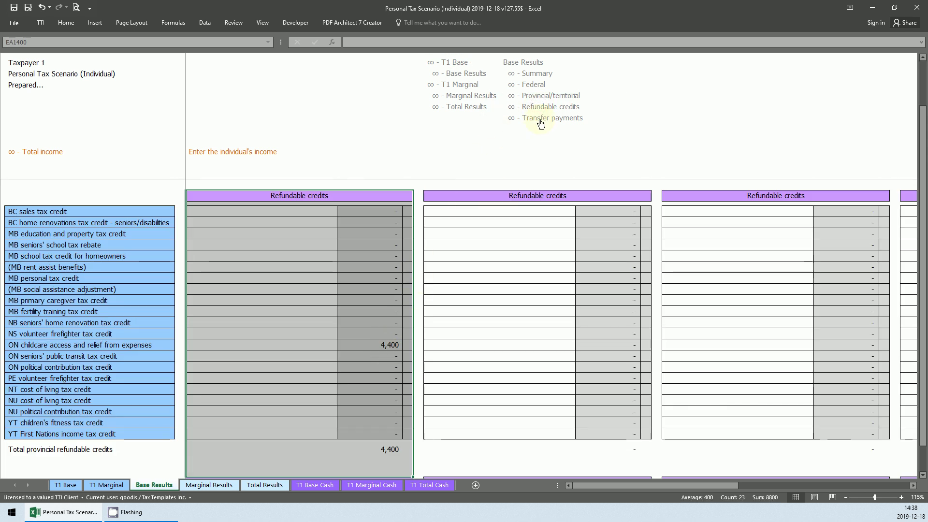
click(540, 119)
scroll(420, 247, down, 2)
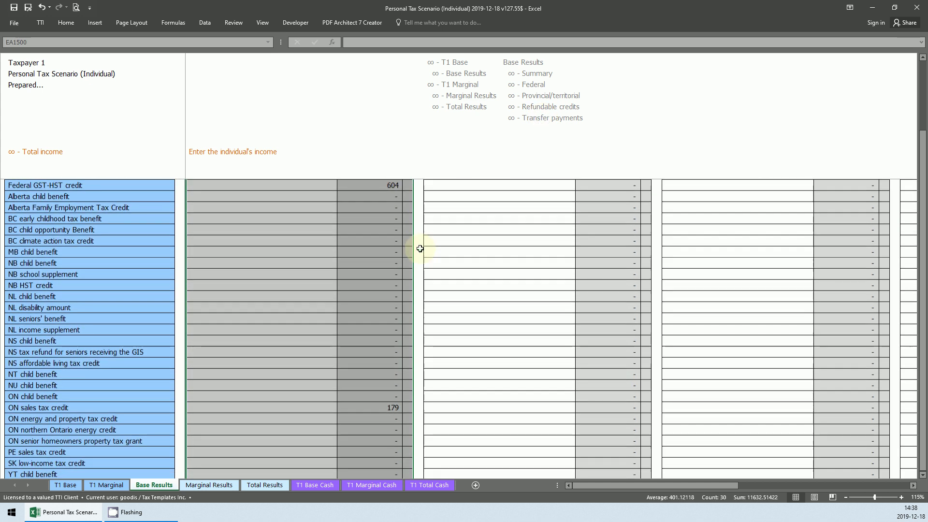
scroll(420, 249, down, 2)
- Compare the scenarios in the T1 Base Cash chart and return to the Base Results tax summary
click(314, 486)
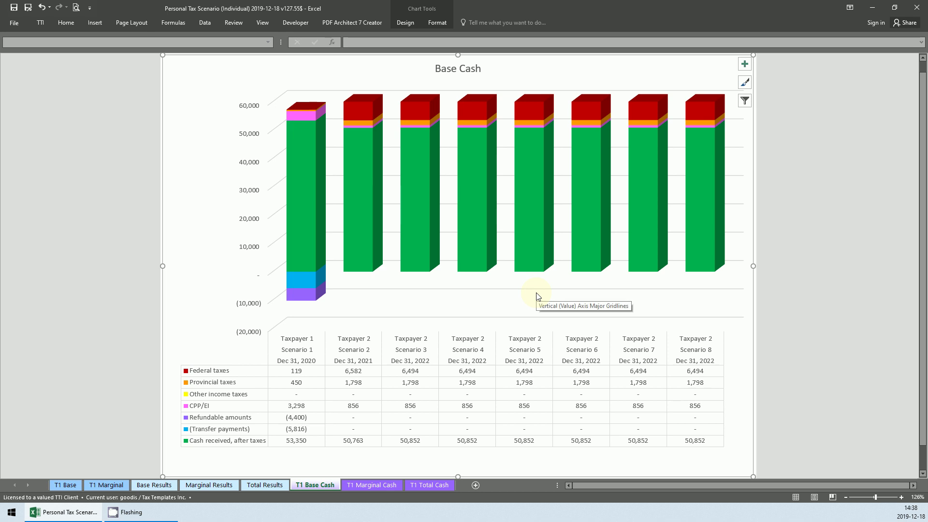
scroll(538, 296, up, 1)
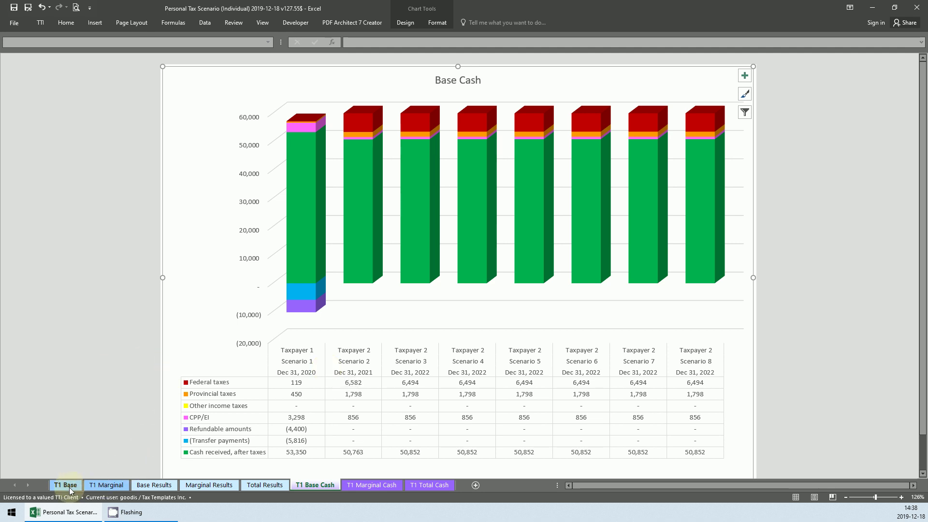
click(139, 485)
click(538, 70)
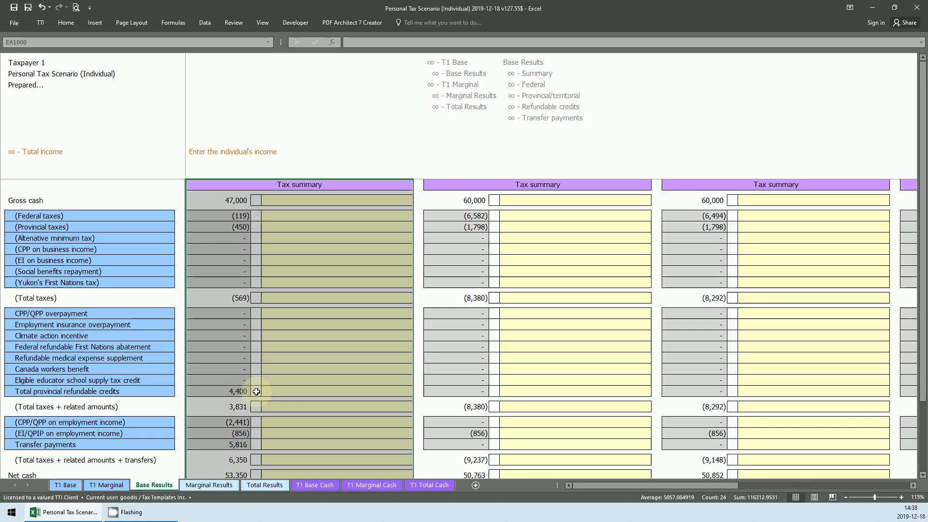
- Go to T1 Marginal and look over Scenario 1's Taxable income inputs and the Tax credits section
click(100, 488)
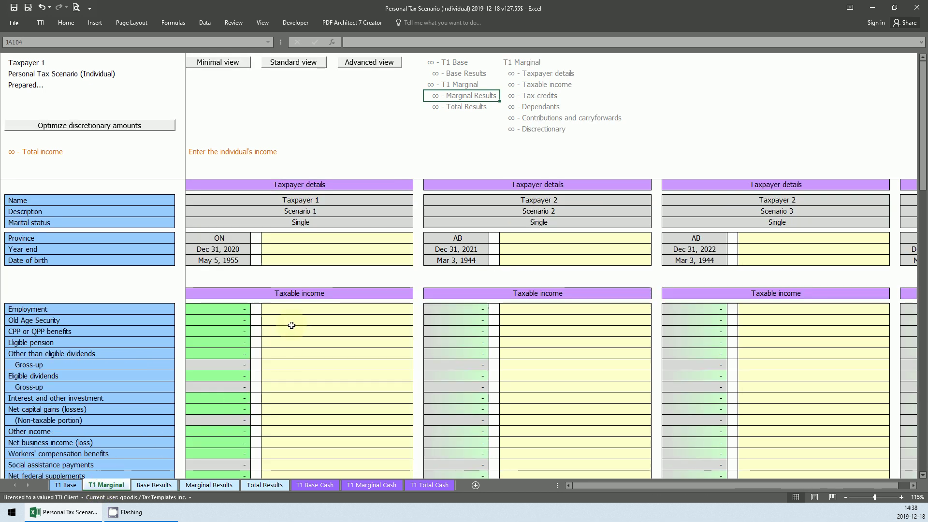
scroll(291, 326, down, 2)
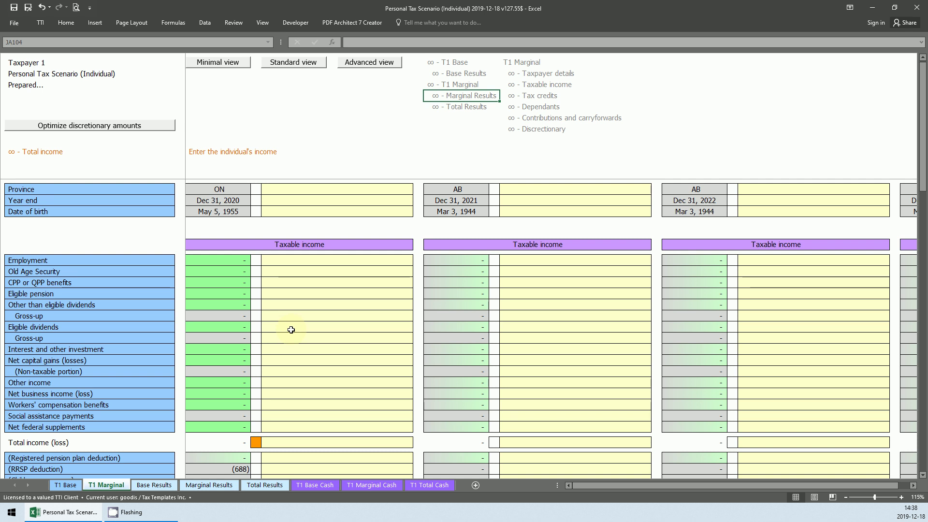
drag(246, 261, 245, 406)
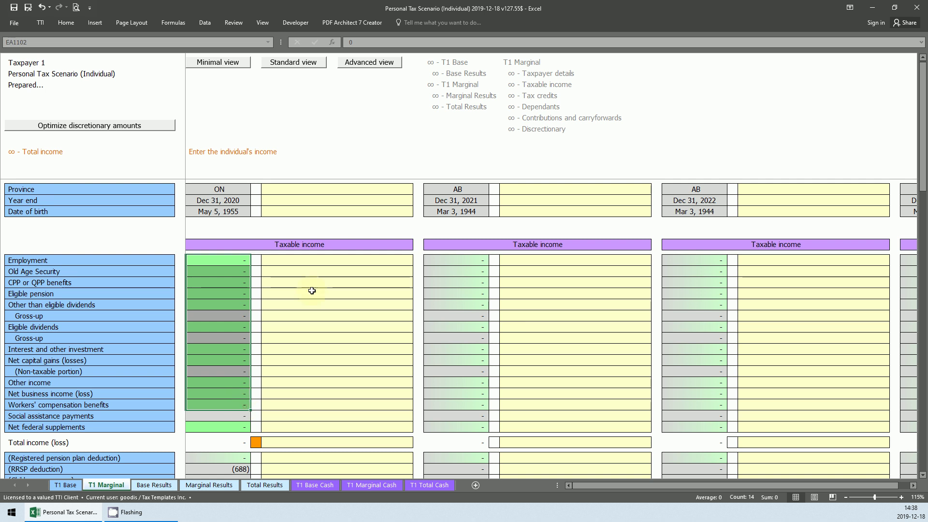
click(539, 96)
click(539, 97)
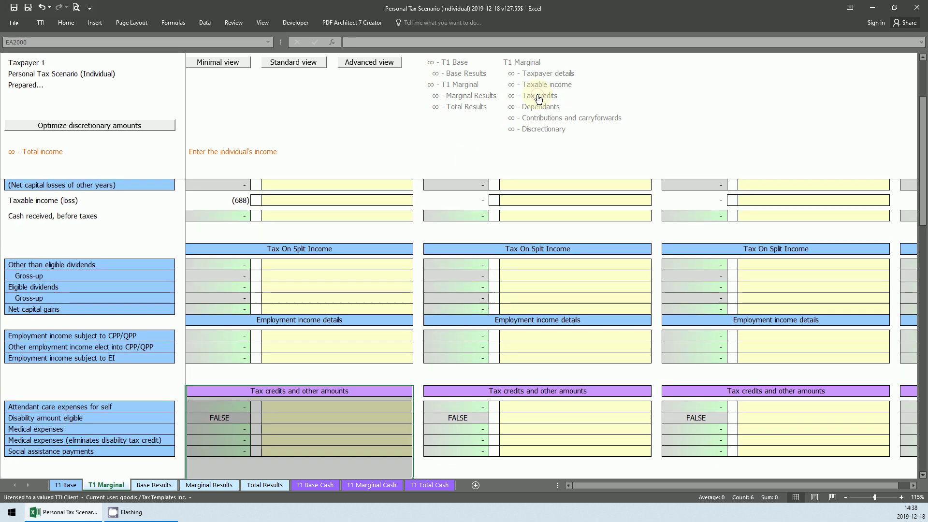
- Enter 10000 as Scenario 1's Other income on T1 Marginal, optimize the discretionary amounts and return to T1 Marginal
click(541, 90)
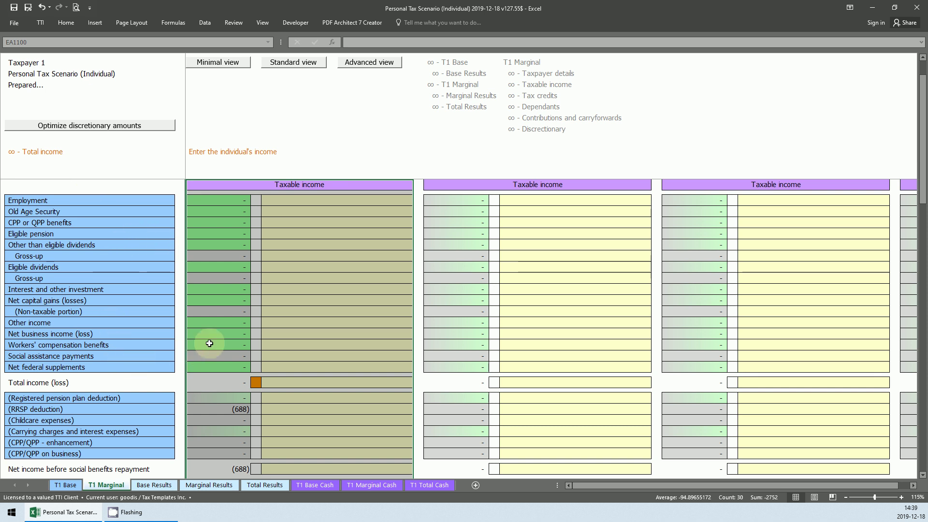
click(238, 322)
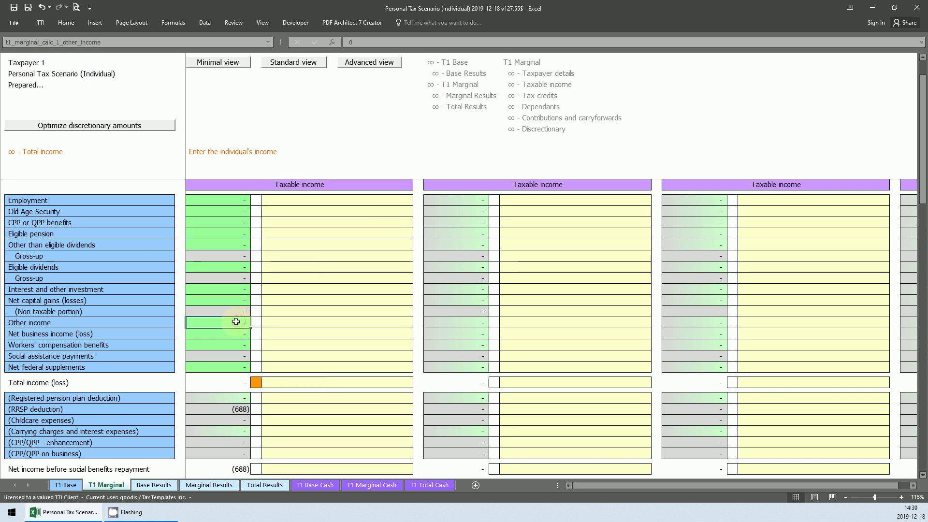
text(10000)
key(Return)
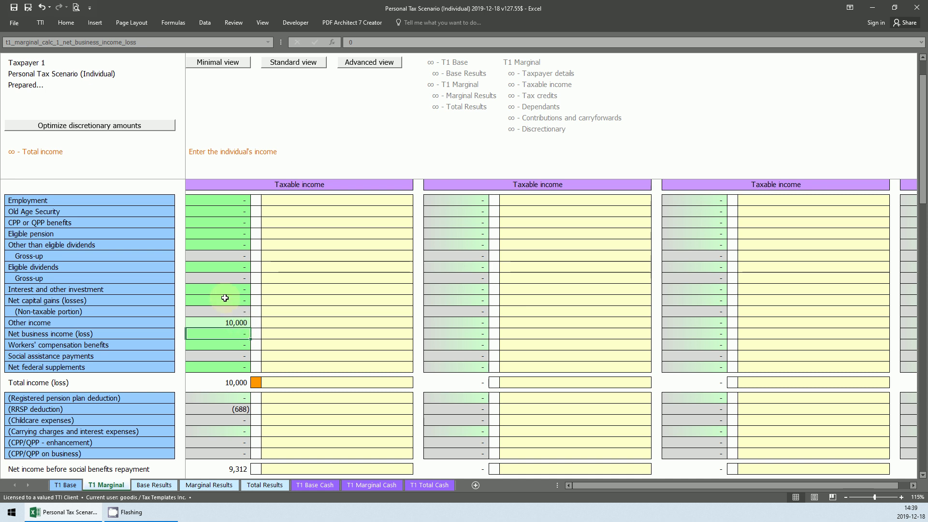
click(88, 127)
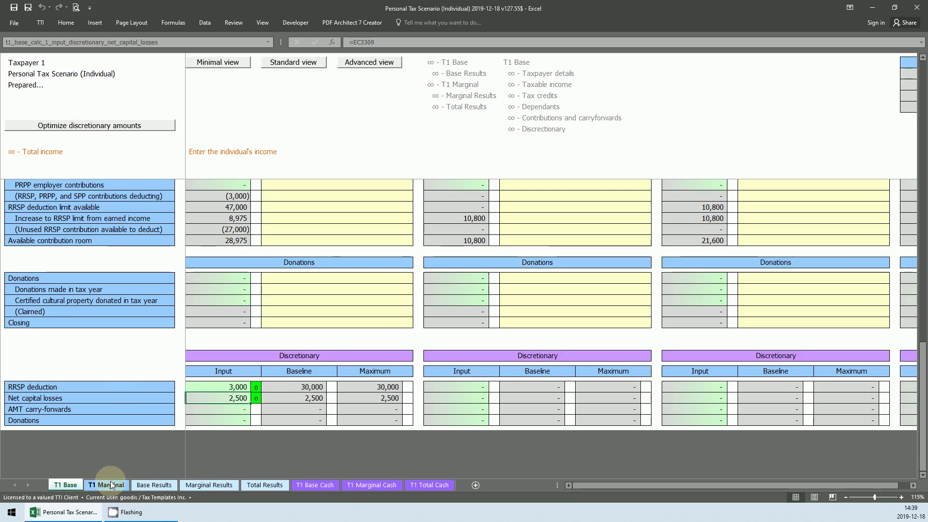
click(110, 484)
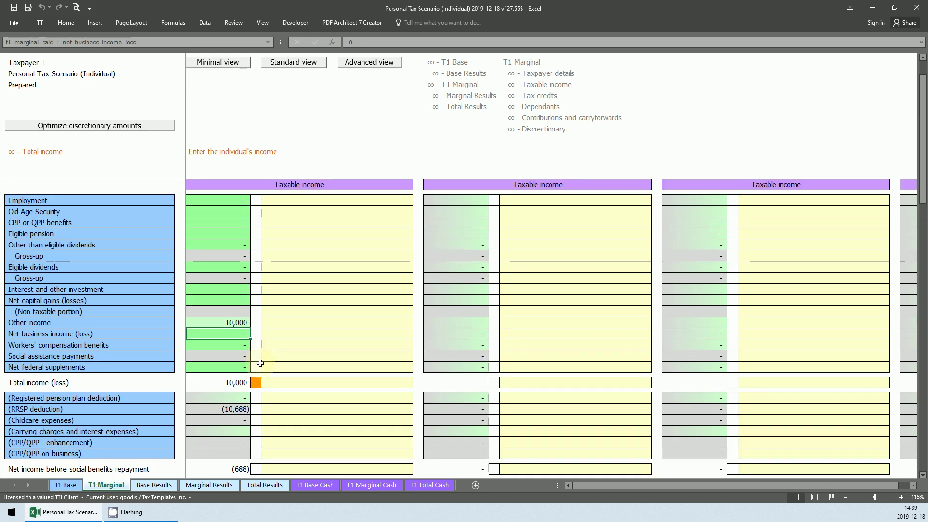
- Mark Scenario 1's (Federal taxes) and (Provincial taxes) rows in Marginal Results with o and check the refundable credits and transfer payments
click(202, 484)
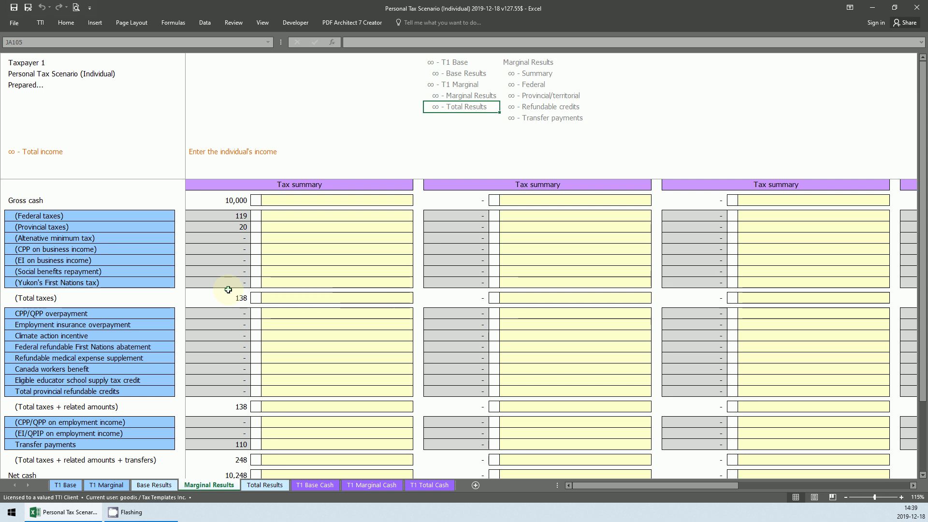
click(258, 215)
text(o)
key(Return)
text(o)
click(448, 156)
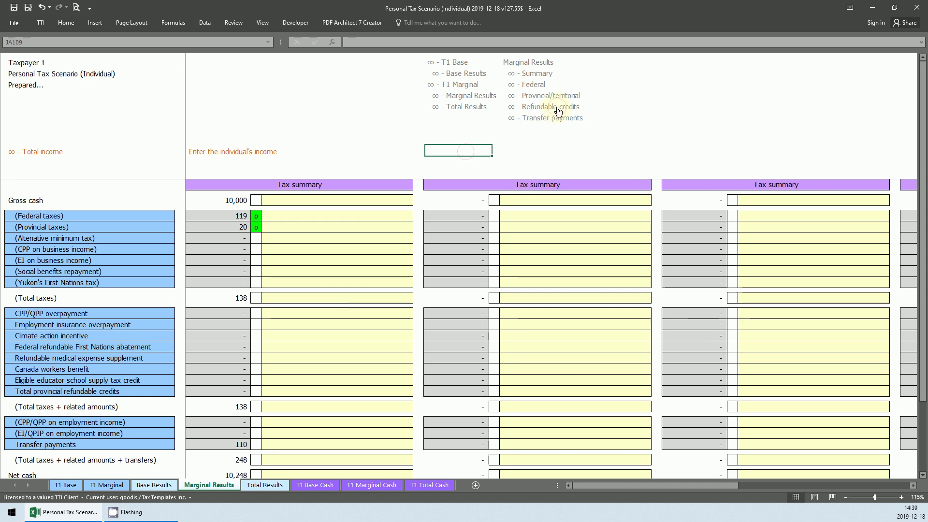
click(554, 107)
click(547, 120)
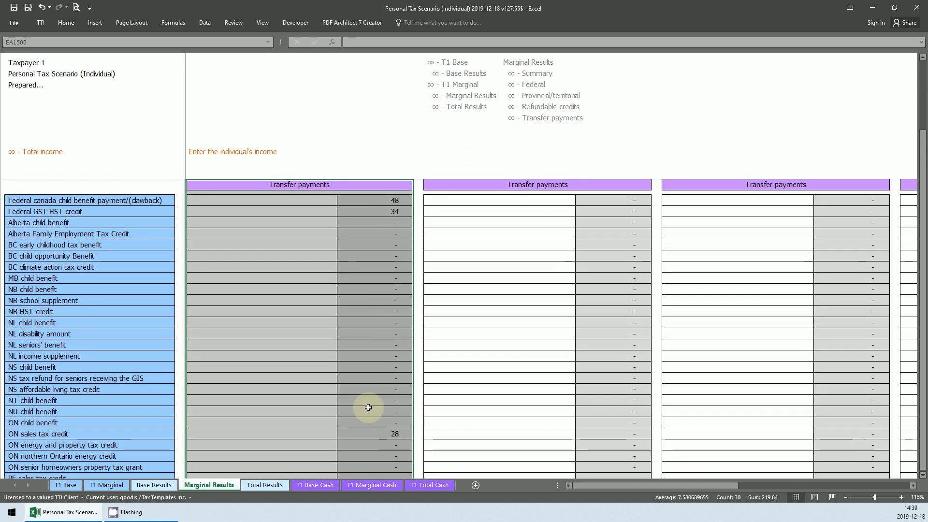
- Mark Scenario 1's (Federal taxes) and (Provincial taxes) rows in the Total Results tax summary with o
click(264, 487)
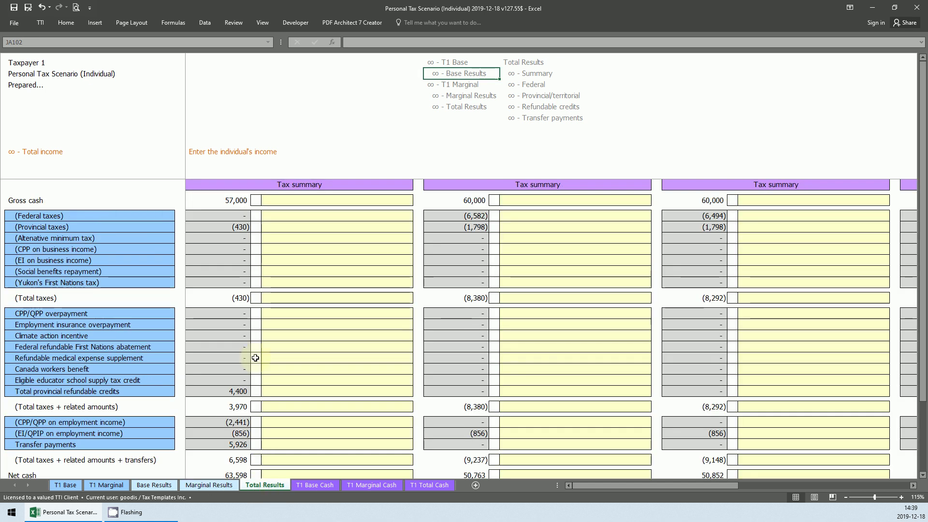
click(256, 216)
text(o)
key(Return)
text(o)
click(277, 229)
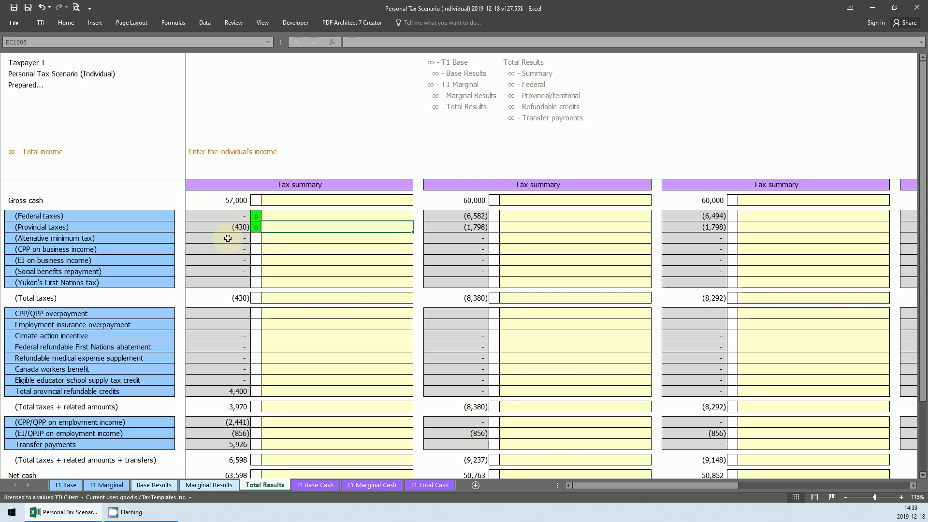
- Review the T1 Marginal Cash and T1 Total Cash charts
click(369, 485)
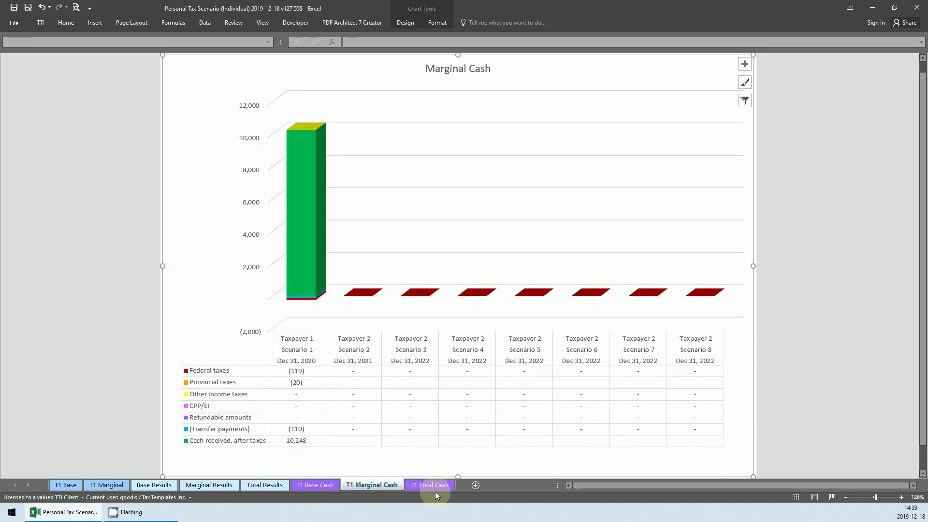
click(436, 490)
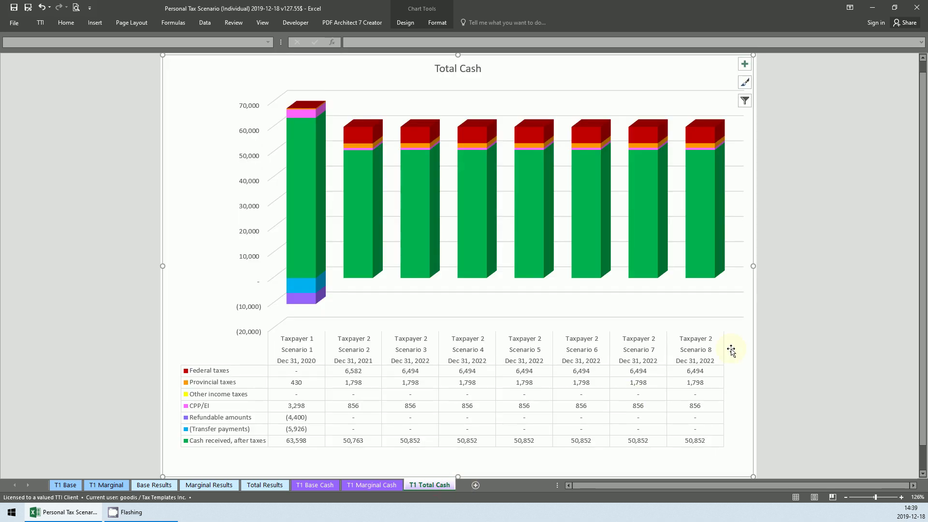